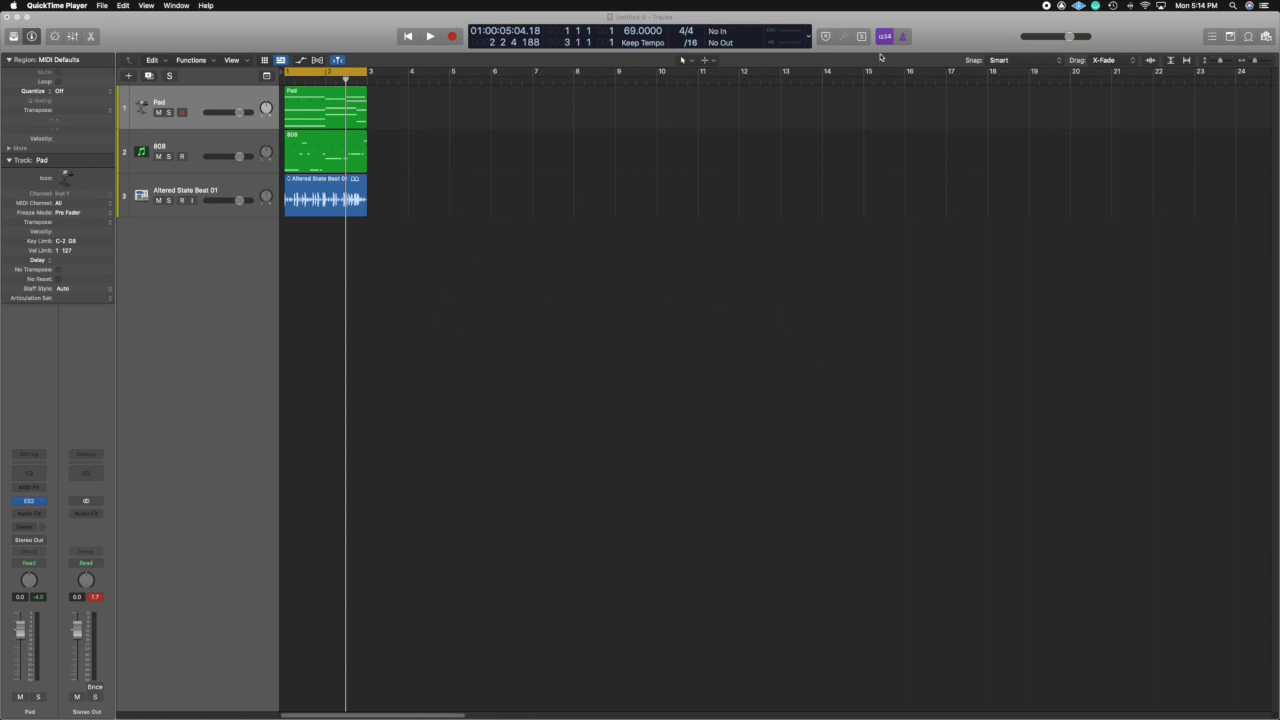
- Look over the beat loops in the Apple Loops browser and close it again
{"action": "left_click", "coordinate": [1249, 37]}
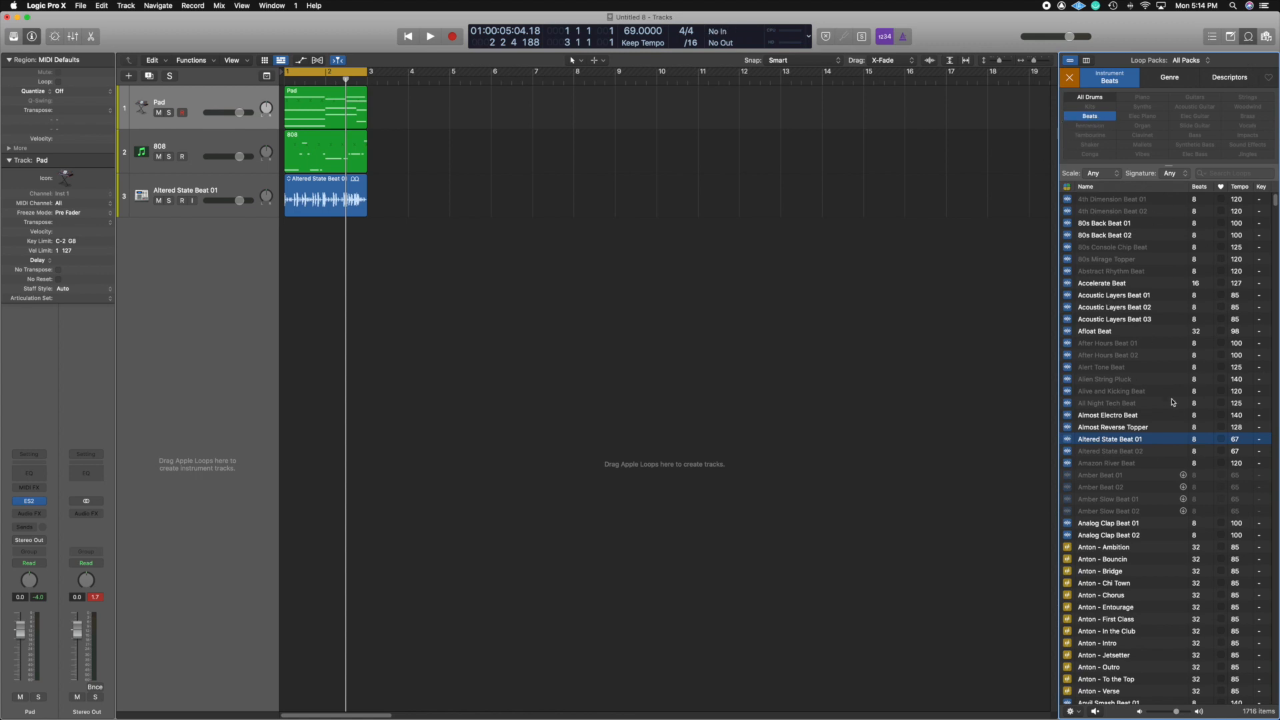
{"action": "left_click", "coordinate": [1250, 35]}
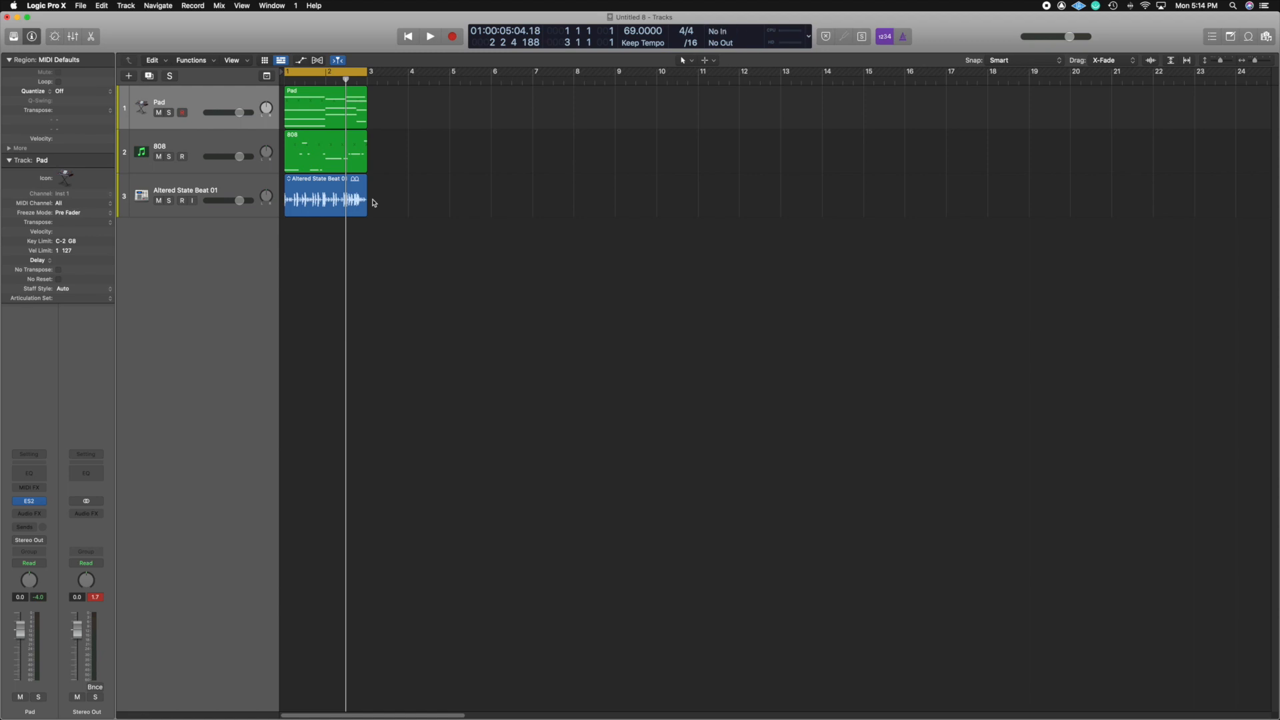
- Play the full arrangement from the beginning, stop it, and lower the Stereo Out level to -2.0 dB
{"action": "left_click", "coordinate": [408, 37]}
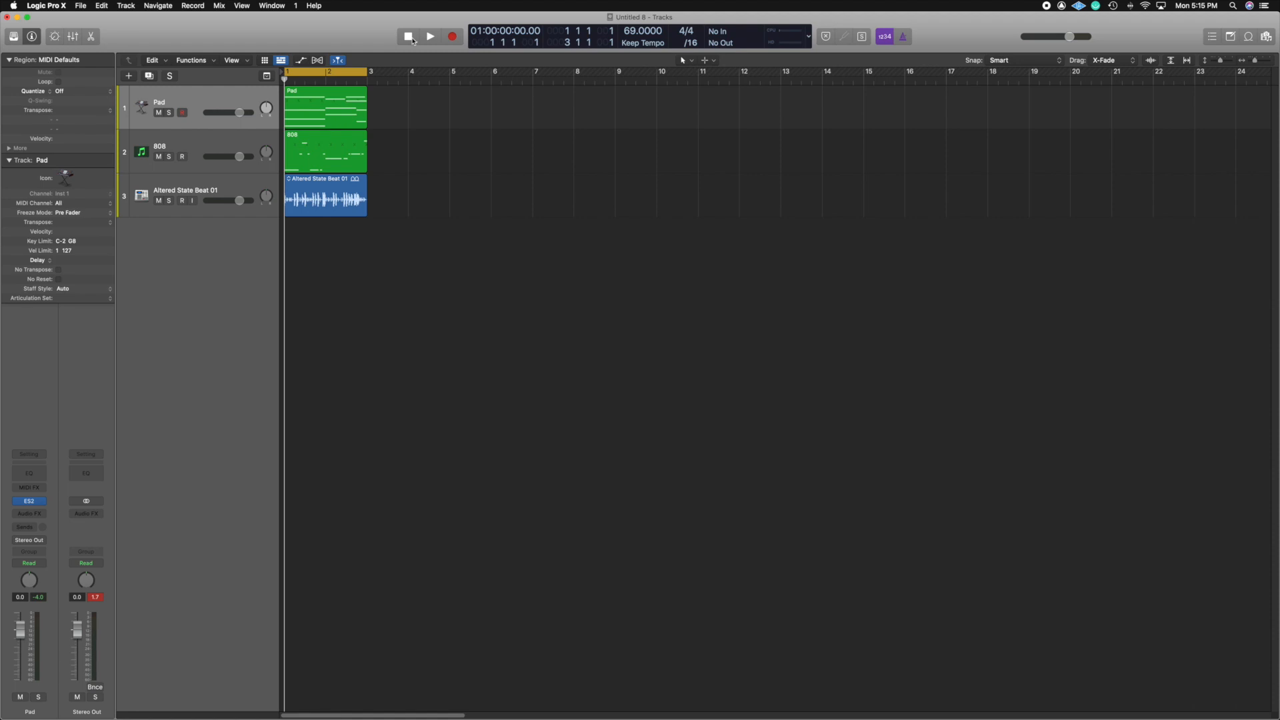
{"action": "key", "text": "space"}
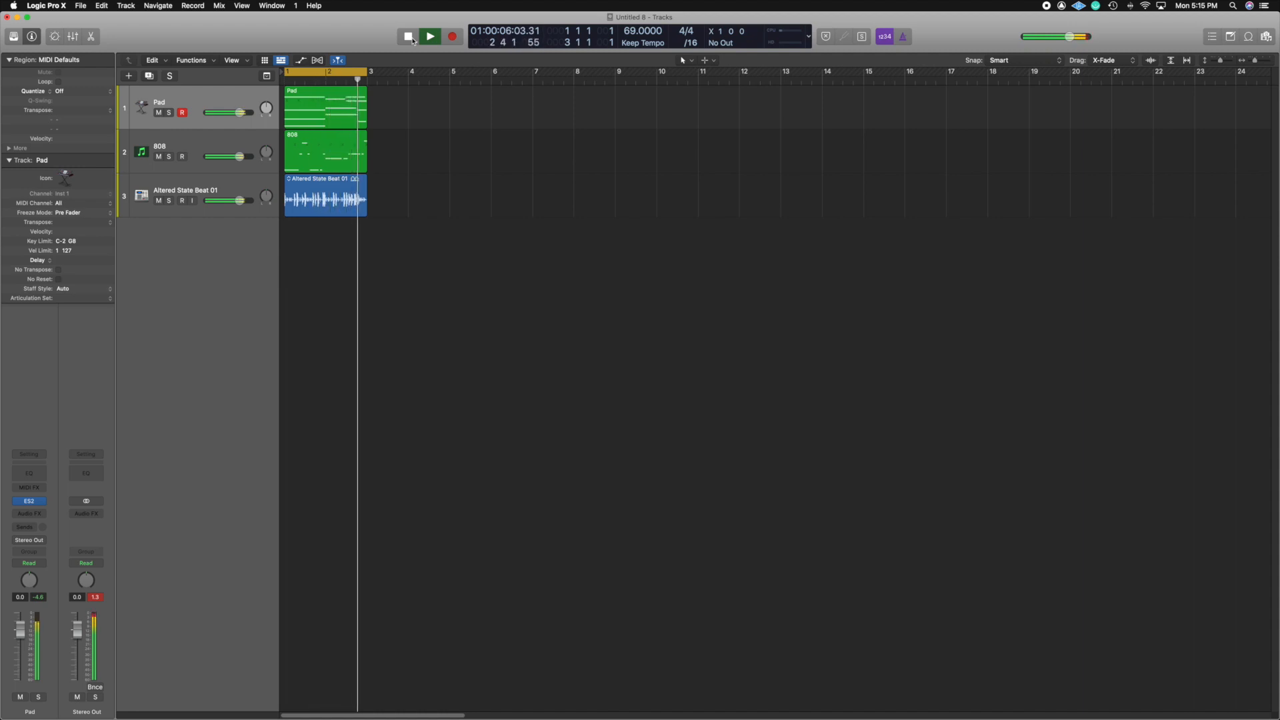
{"action": "left_click", "coordinate": [412, 40]}
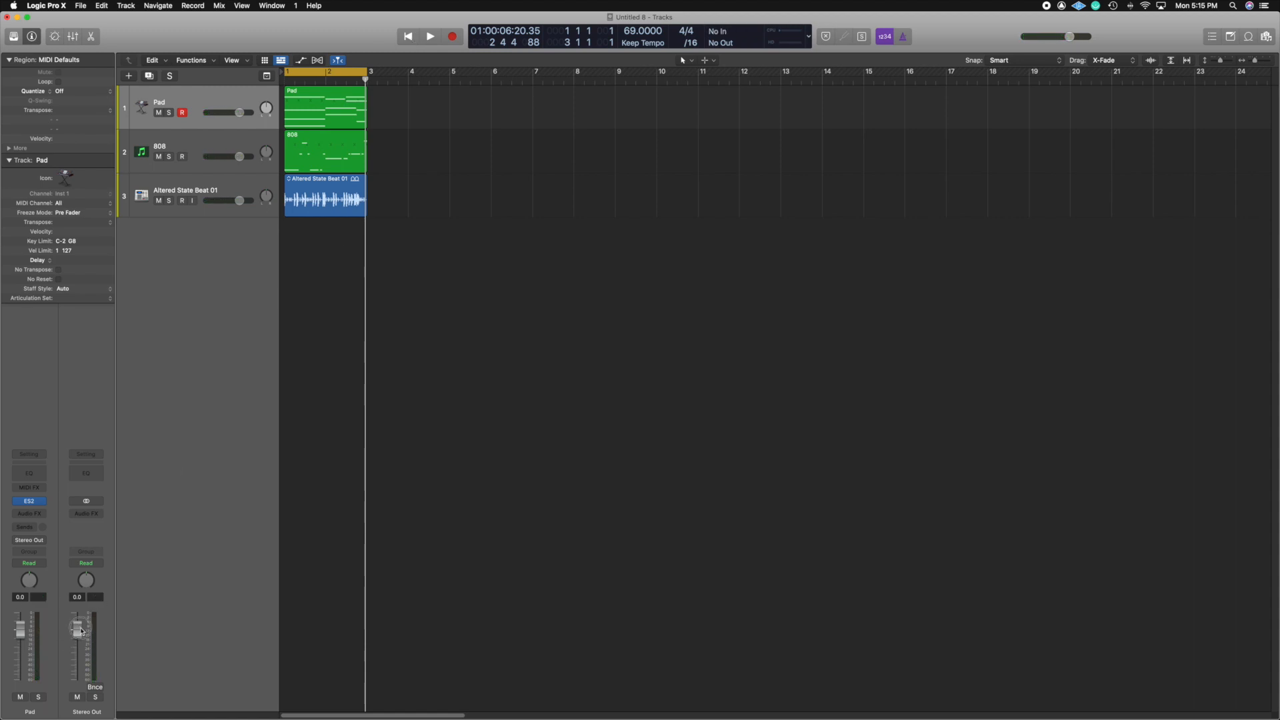
{"action": "left_click_drag", "start_coordinate": [78, 627], "coordinate": [77, 637]}
- Insert the Noise Gate dynamics plug-in as an audio effect on the Pad track
{"action": "left_click", "coordinate": [193, 123]}
{"action": "left_click", "coordinate": [40, 515]}
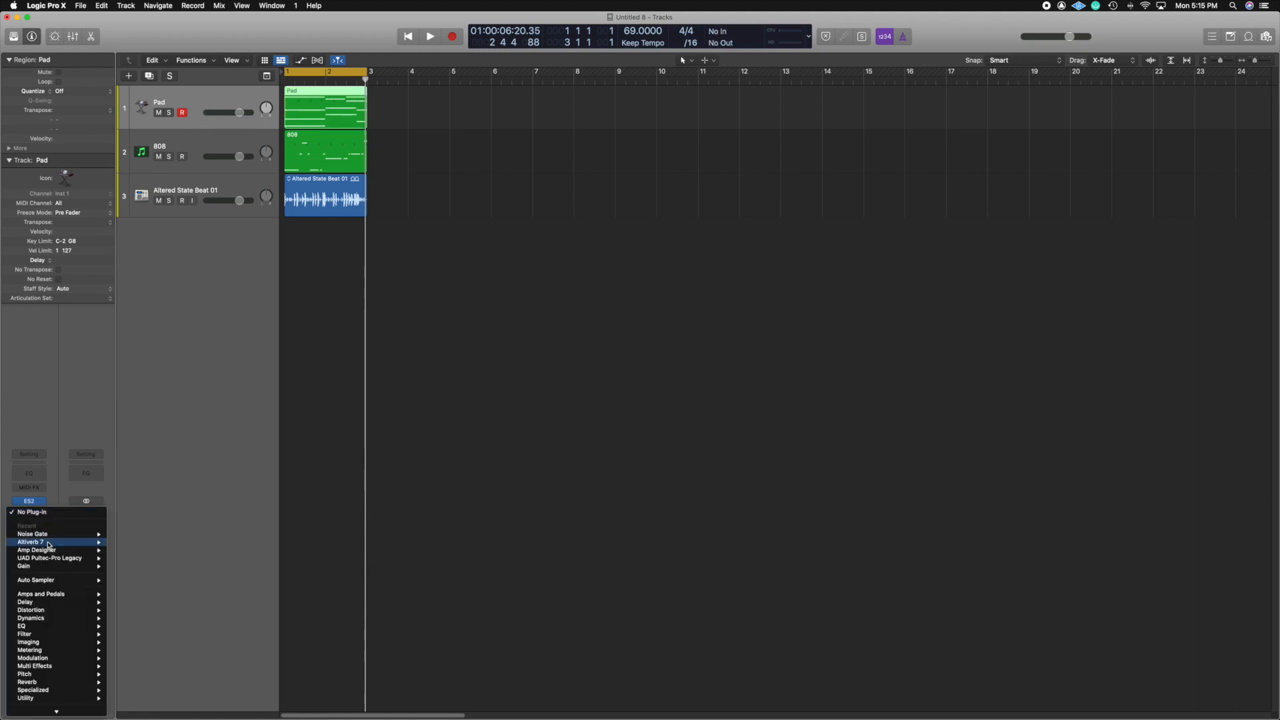
{"action": "mouse_move", "coordinate": [57, 621]}
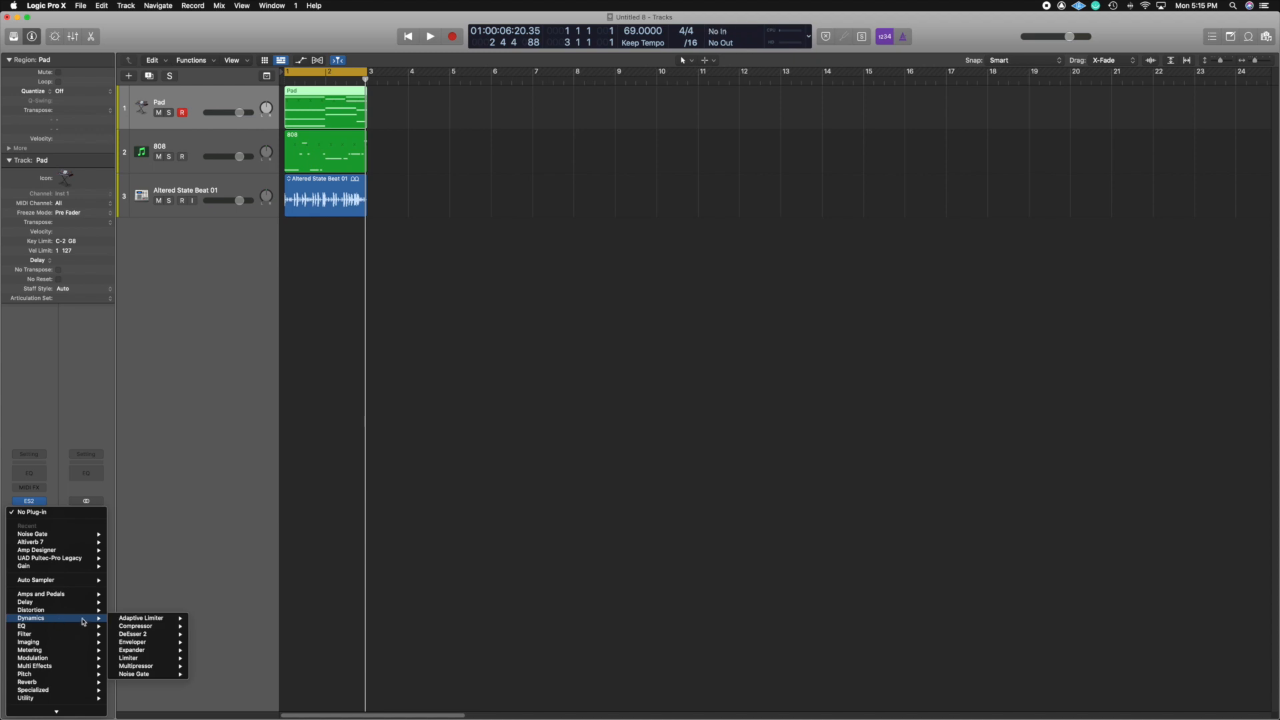
{"action": "mouse_move", "coordinate": [148, 674]}
{"action": "left_click", "coordinate": [206, 675]}
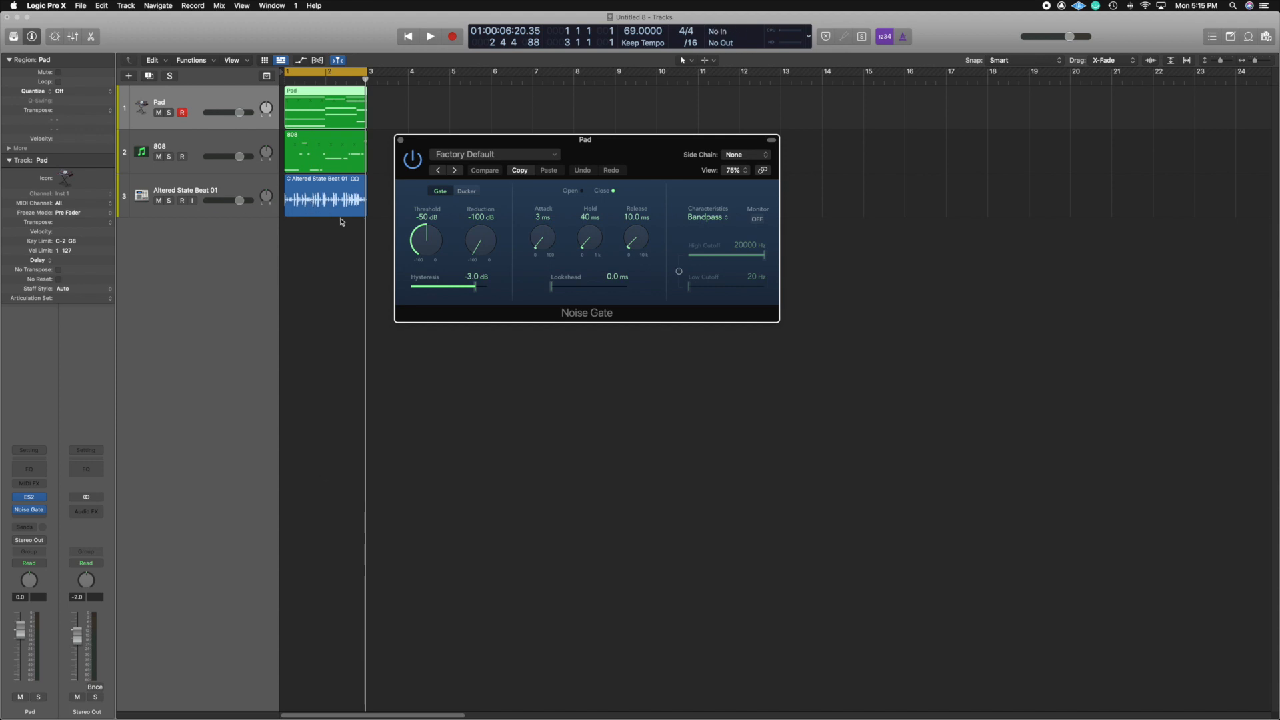
- Set the Noise Gate's side chain to the Altered State Beat 01 track (Audio 1)
{"action": "left_click", "coordinate": [741, 155]}
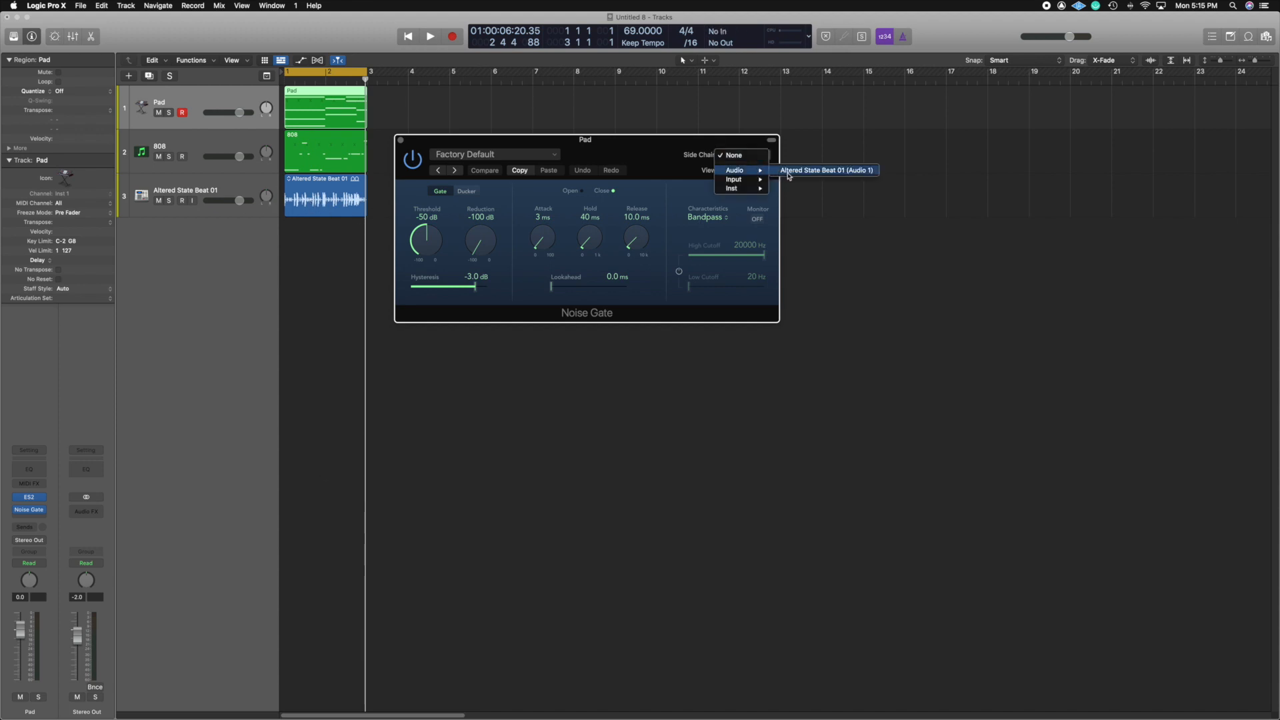
{"action": "left_click", "coordinate": [720, 154]}
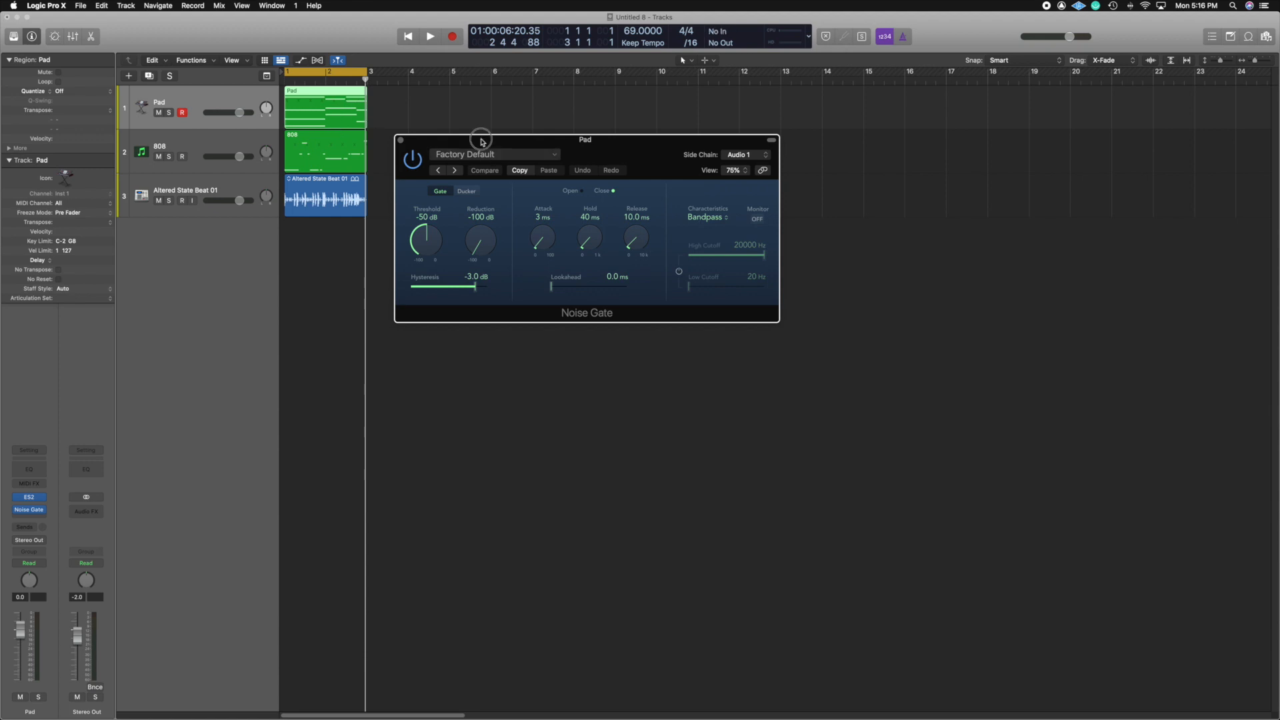
{"action": "left_click_drag", "start_coordinate": [485, 138], "coordinate": [510, 117]}
- Mute the Altered State Beat 01 track, solo the Pad track, and listen to the gated pad
{"action": "left_click", "coordinate": [159, 202]}
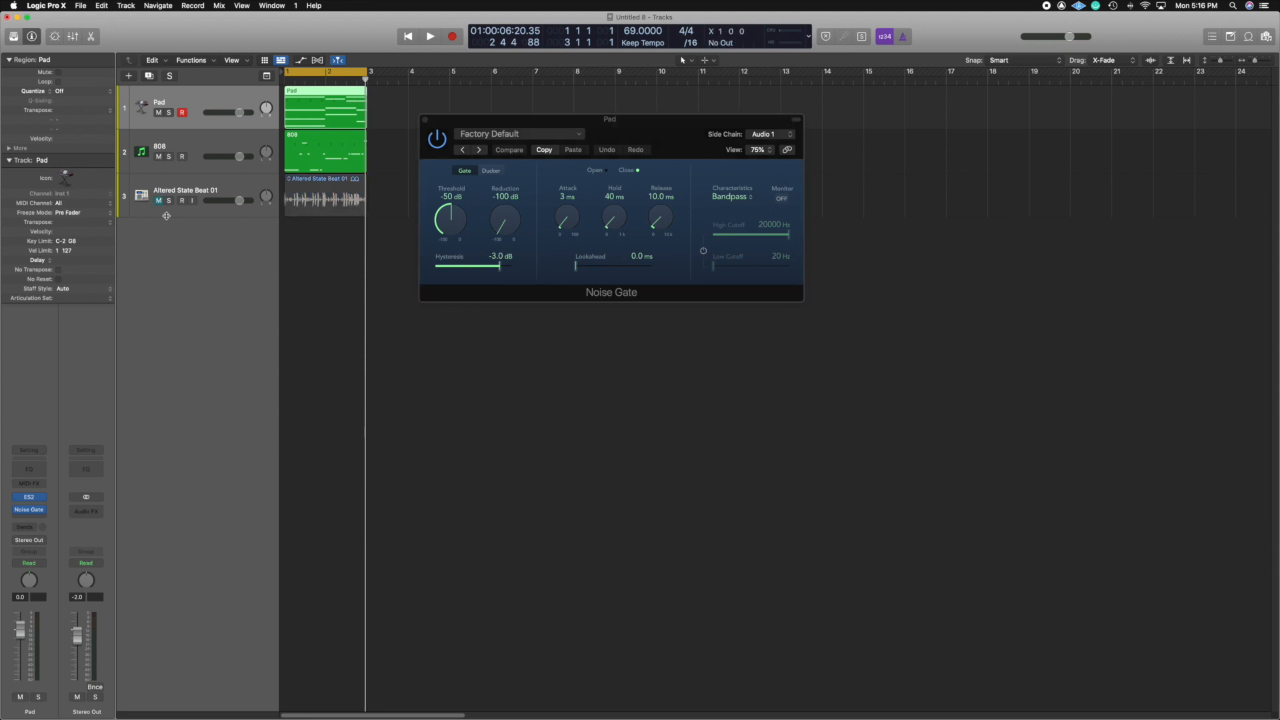
{"action": "left_click", "coordinate": [170, 113]}
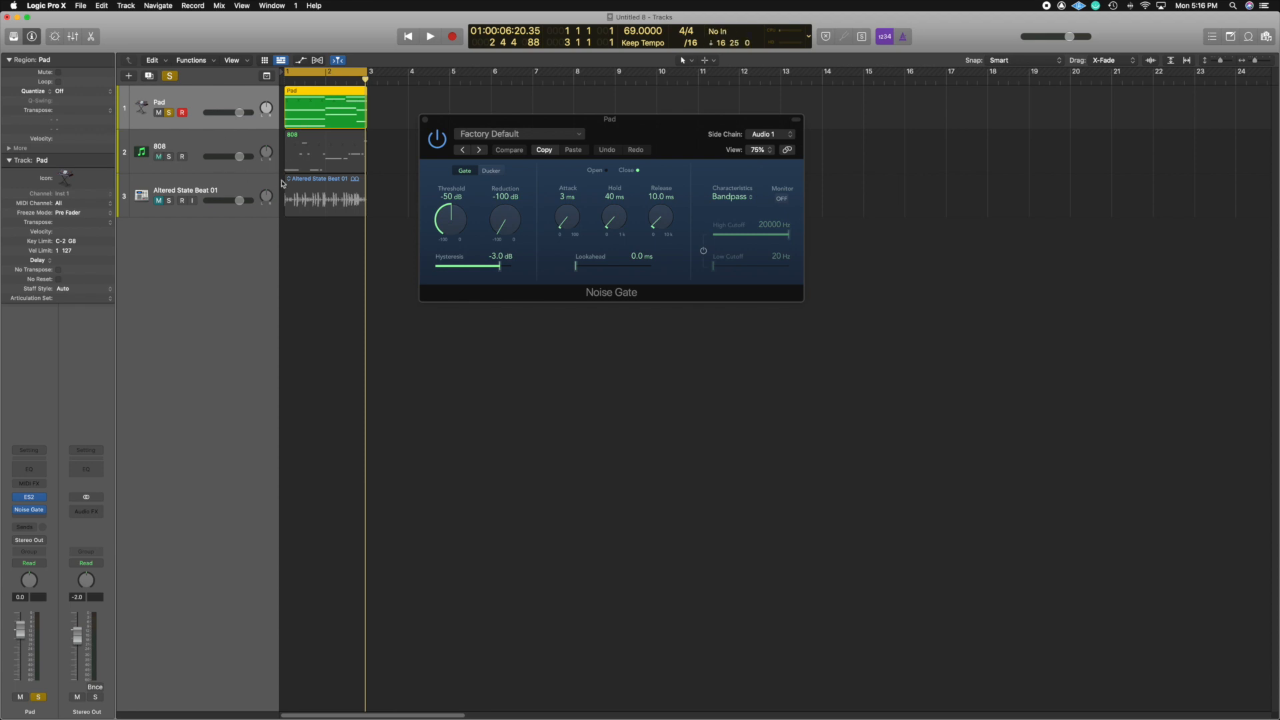
{"action": "key", "text": "space"}
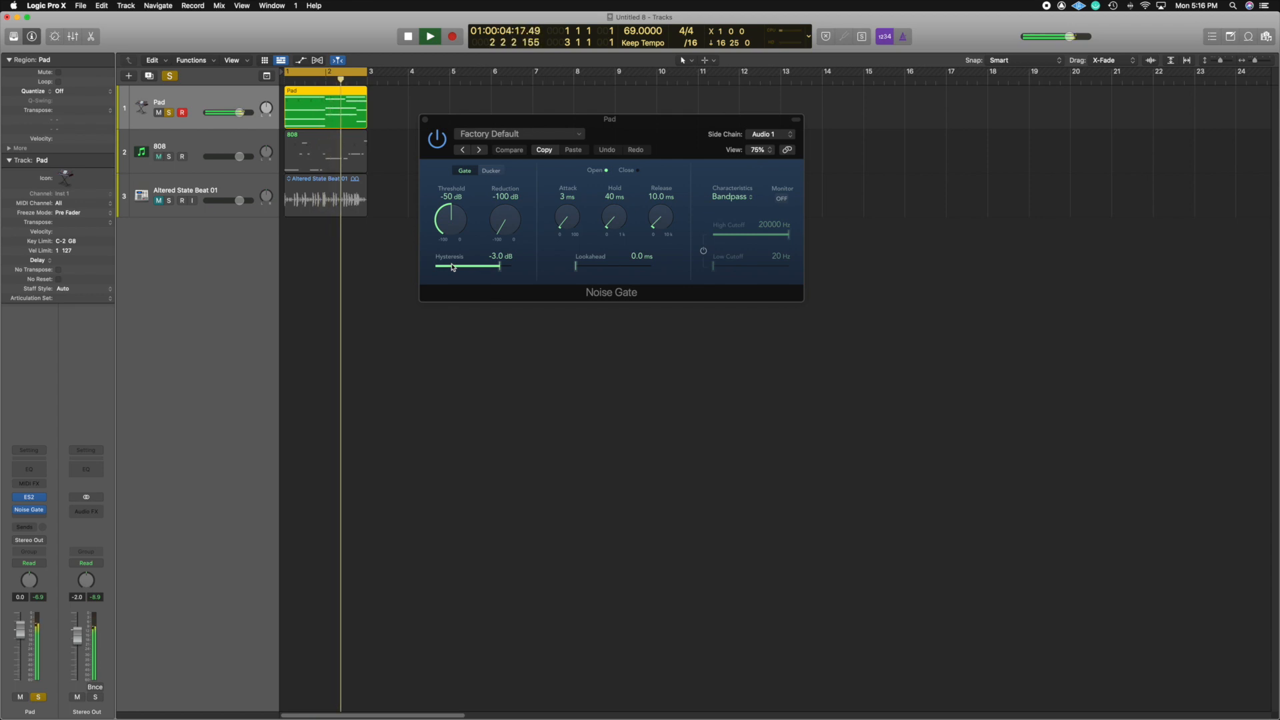
{"action": "key", "text": "space"}
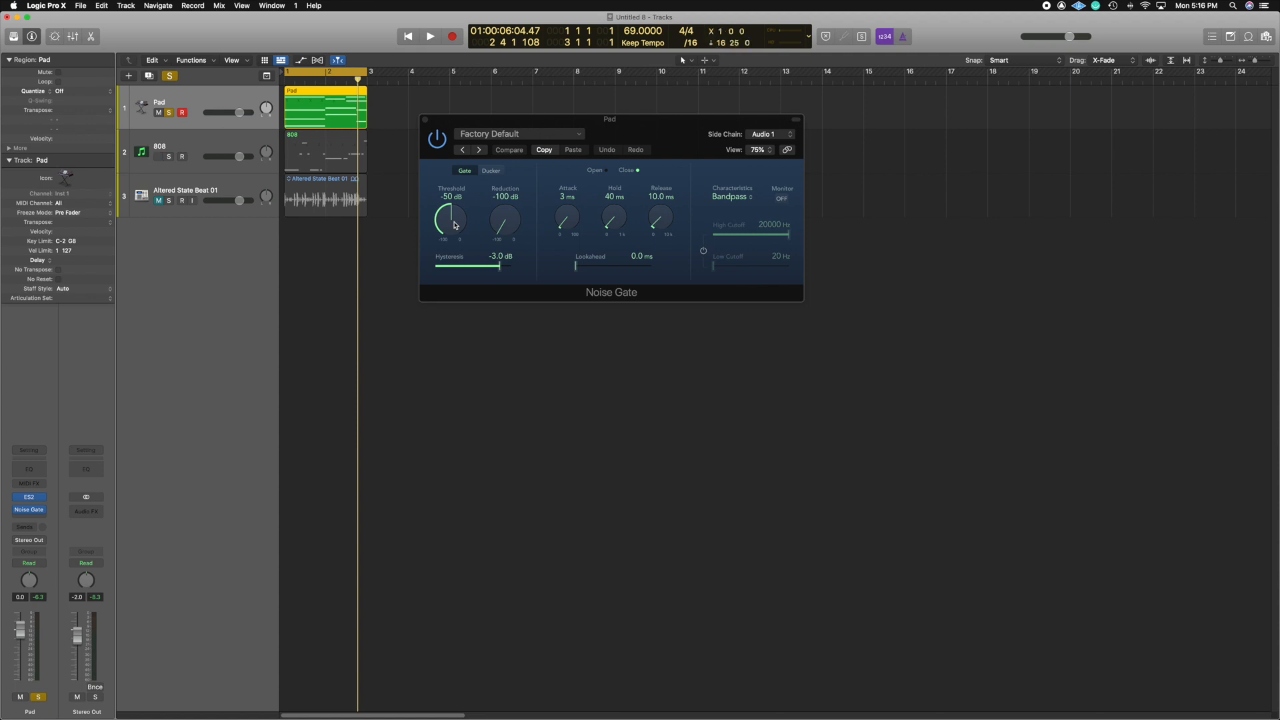
- While auditioning the soloed pad, set the gate's threshold to -20 dB and its reduction to -21 dB
{"action": "key", "text": "space"}
{"action": "left_click_drag", "start_coordinate": [455, 225], "coordinate": [467, 198]}
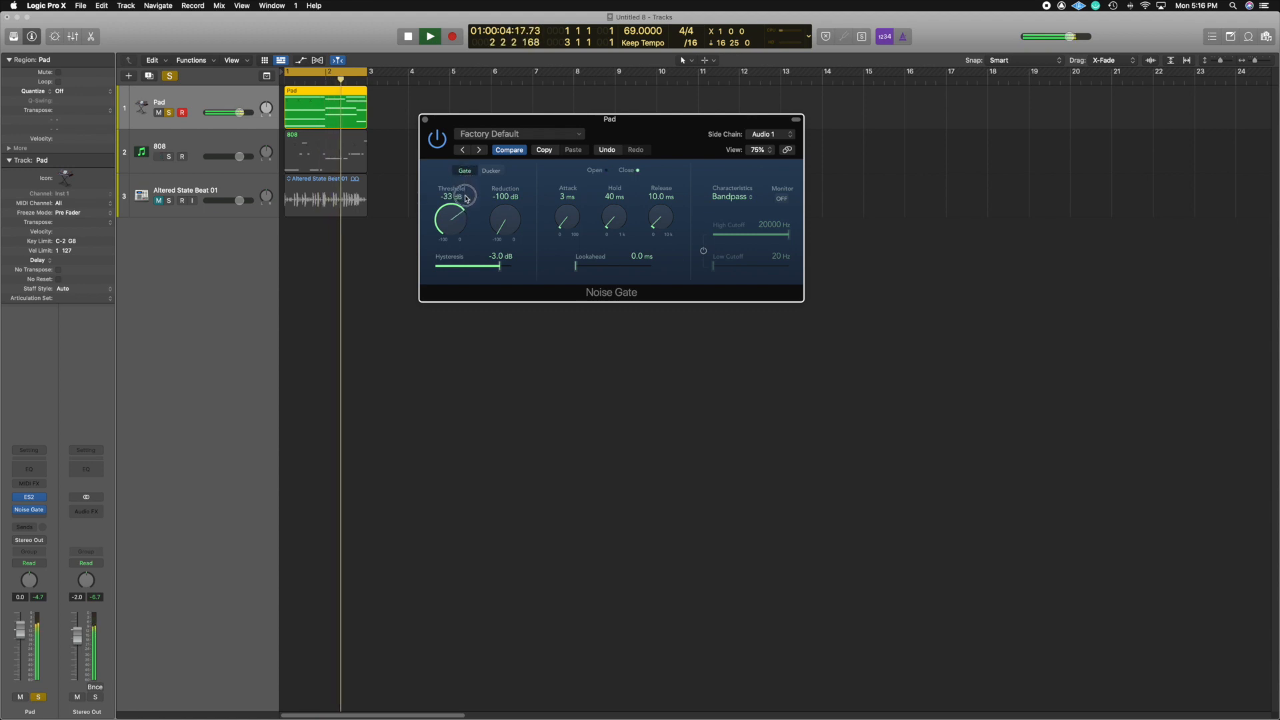
{"action": "key", "text": "space"}
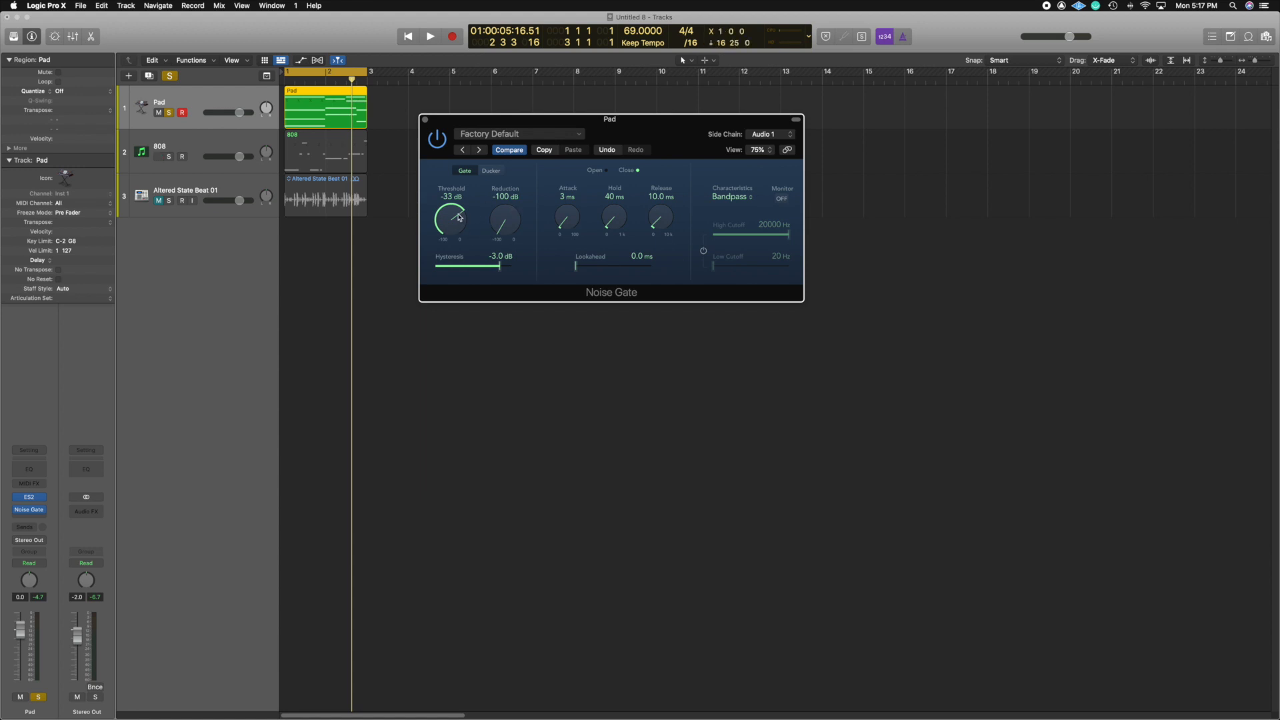
{"action": "left_click_drag", "start_coordinate": [461, 219], "coordinate": [459, 208]}
{"action": "key", "text": "space"}
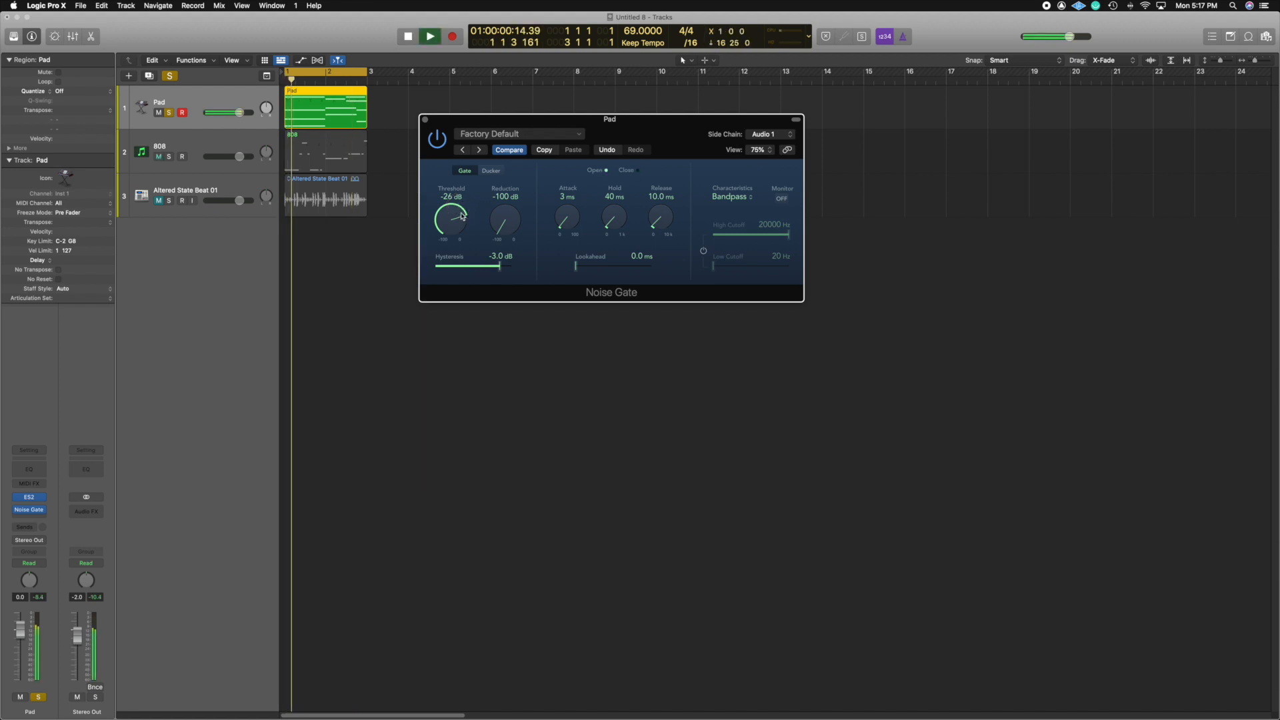
{"action": "mouse_move", "coordinate": [460, 212]}
{"action": "left_mouse_down"}
{"action": "mouse_move", "coordinate": [505, 207]}
{"action": "mouse_move", "coordinate": [515, 70]}
{"action": "mouse_move", "coordinate": [515, 108]}
{"action": "mouse_move", "coordinate": [460, 224]}
{"action": "mouse_move", "coordinate": [470, 210]}
{"action": "left_mouse_up"}
{"action": "left_click", "coordinate": [507, 221]}
{"action": "key", "text": "space"}
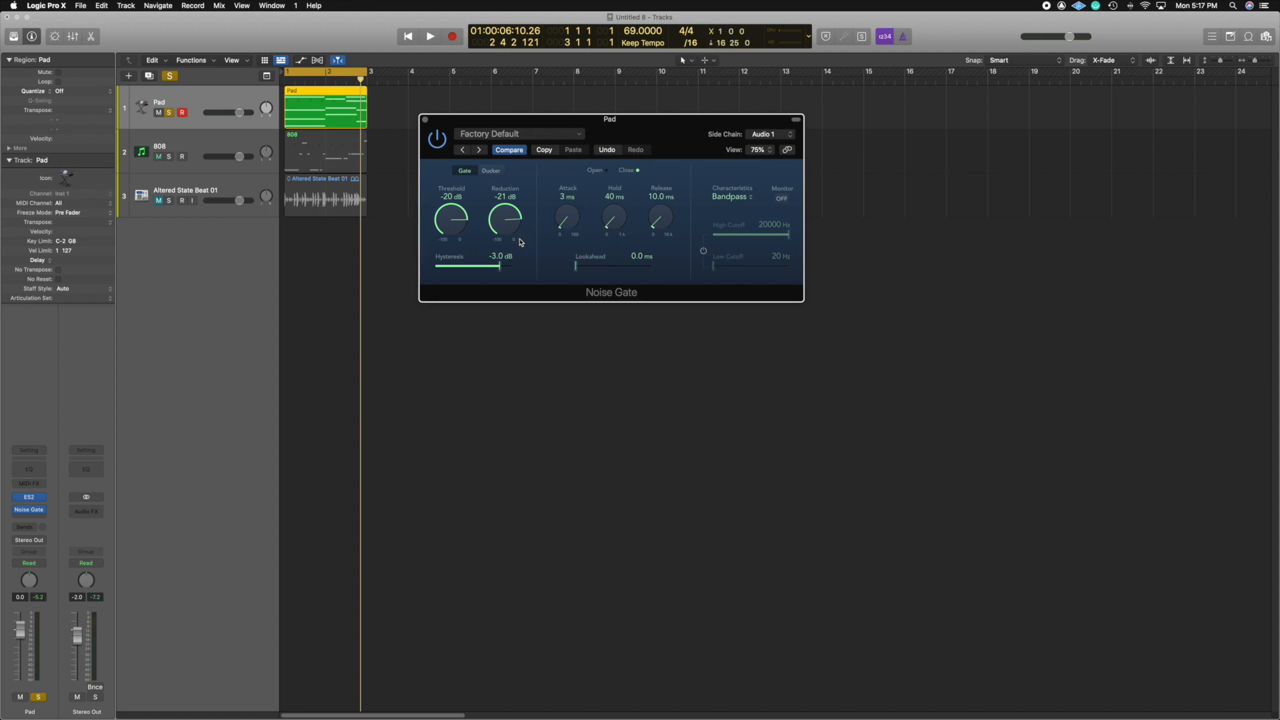
- Set the gate's attack, hold and release to 0 ms and play back the soloed pad
{"action": "left_click_drag", "start_coordinate": [597, 145], "coordinate": [597, 110]}
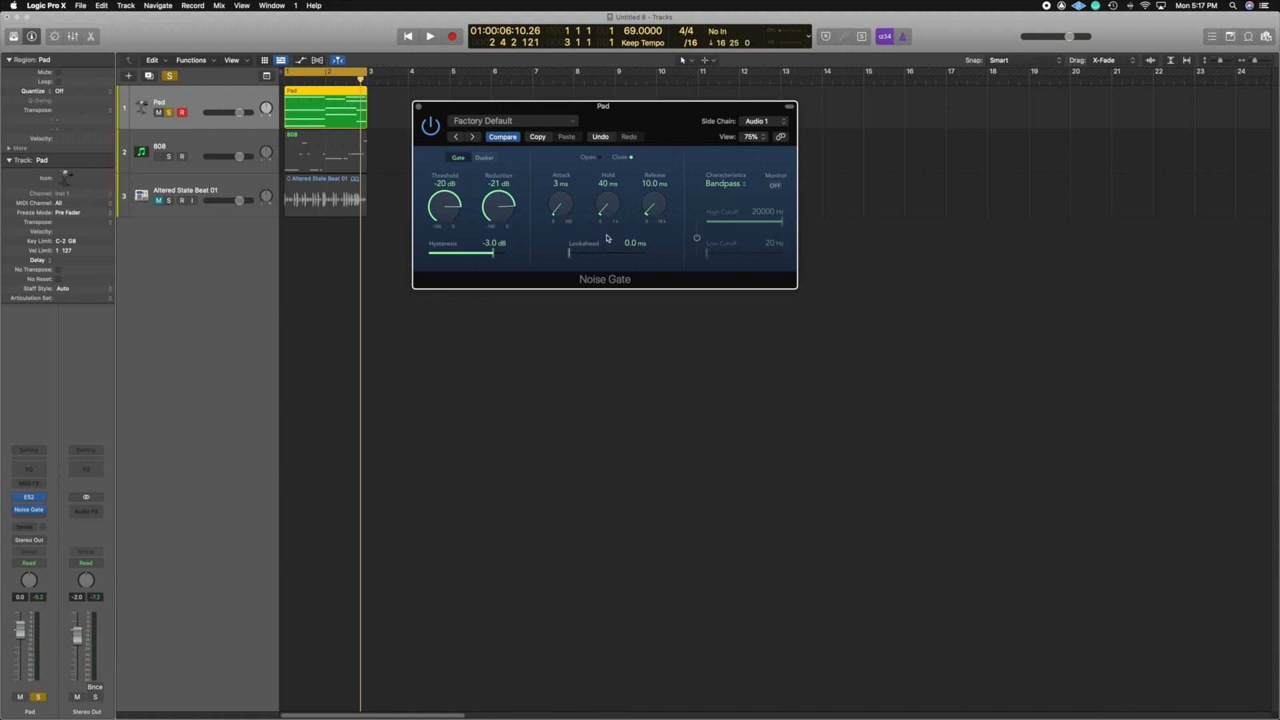
{"action": "left_click_drag", "start_coordinate": [648, 212], "coordinate": [585, 227]}
{"action": "left_click_drag", "start_coordinate": [567, 177], "coordinate": [562, 209]}
{"action": "key", "text": "space"}
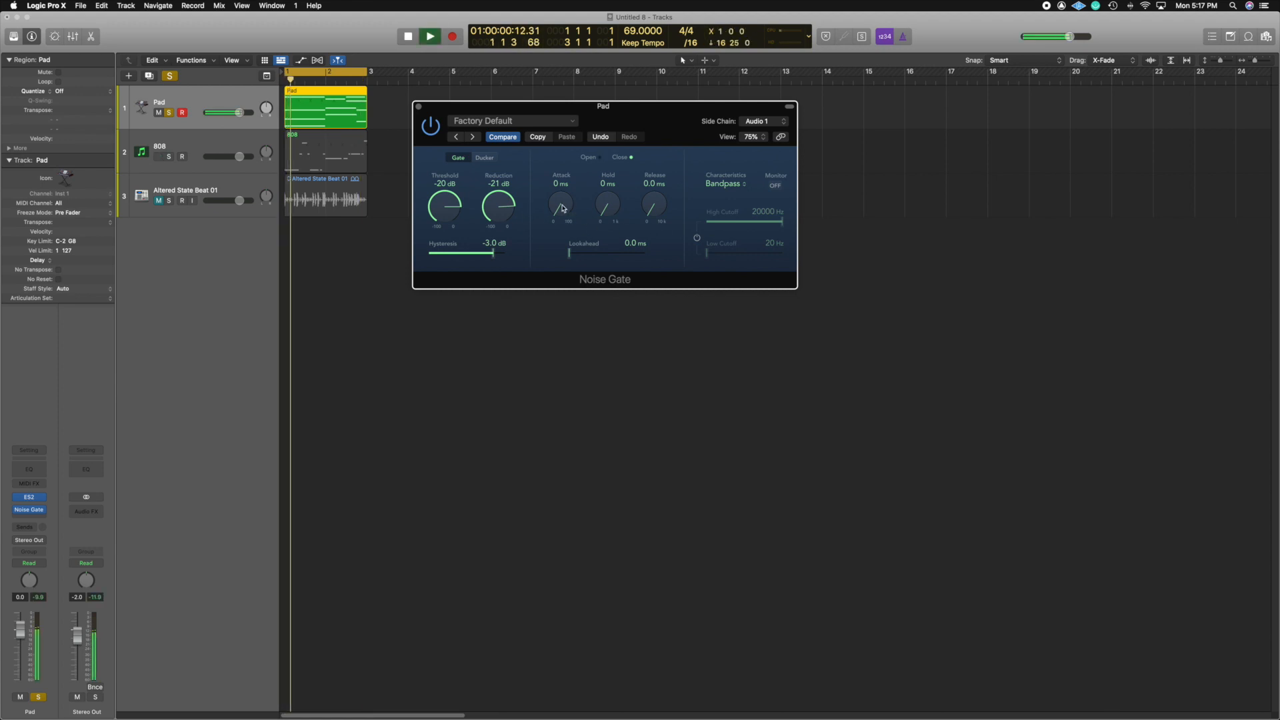
- Raise the gate's attack to 22 ms, stop playback, and set hold to 30 ms and release to 6.0 ms
{"action": "mouse_move", "coordinate": [564, 208]}
{"action": "left_mouse_down"}
{"action": "mouse_move", "coordinate": [558, 168]}
{"action": "mouse_move", "coordinate": [564, 212]}
{"action": "left_mouse_up"}
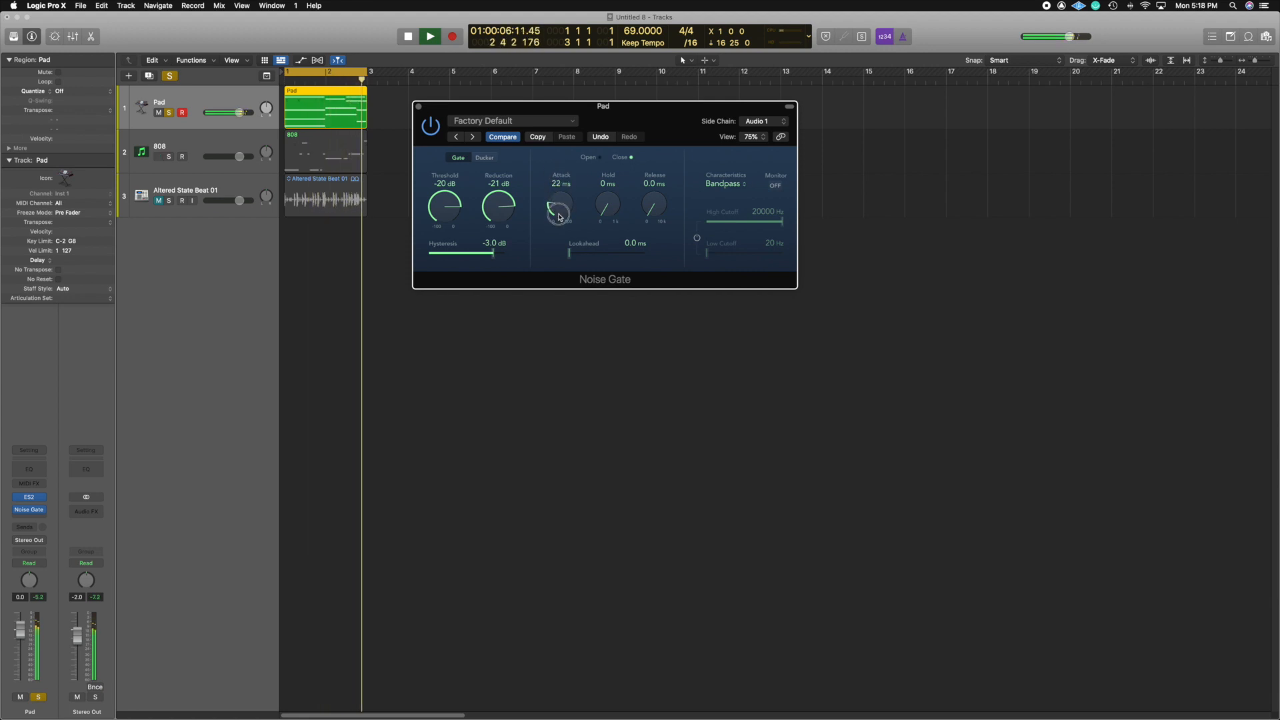
{"action": "key", "text": "space"}
{"action": "mouse_move", "coordinate": [665, 211]}
{"action": "left_mouse_down"}
{"action": "mouse_move", "coordinate": [660, 192]}
{"action": "mouse_move", "coordinate": [620, 198]}
{"action": "mouse_move", "coordinate": [656, 215]}
{"action": "left_mouse_up"}
- Audition gate attack times of 96 ms and 30 ms on the pad, and set the attack to 25 ms
{"action": "left_click_drag", "start_coordinate": [569, 203], "coordinate": [584, 114]}
{"action": "key", "text": "space"}
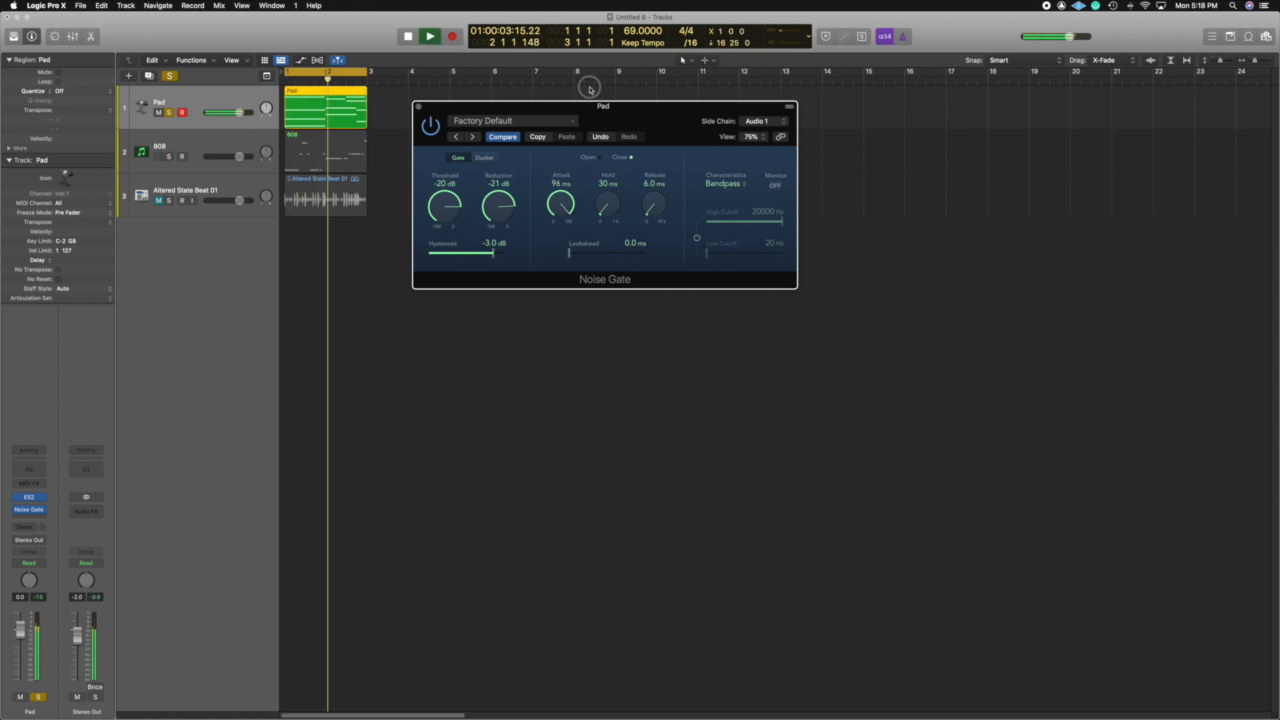
{"action": "left_click_drag", "start_coordinate": [589, 88], "coordinate": [580, 191]}
{"action": "key", "text": "space"}
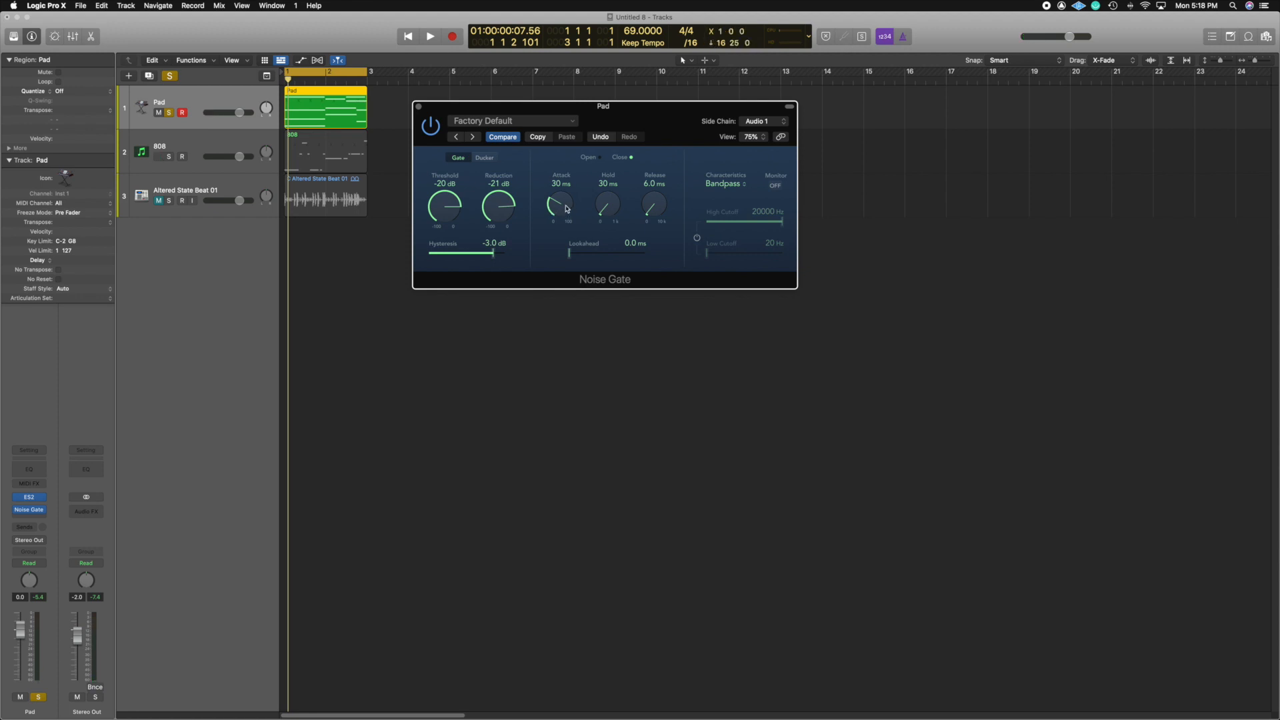
{"action": "left_click_drag", "start_coordinate": [566, 205], "coordinate": [566, 214]}
- Try a gate hold time of 50 ms during playback and return the hold to 30 ms
{"action": "key", "text": "space"}
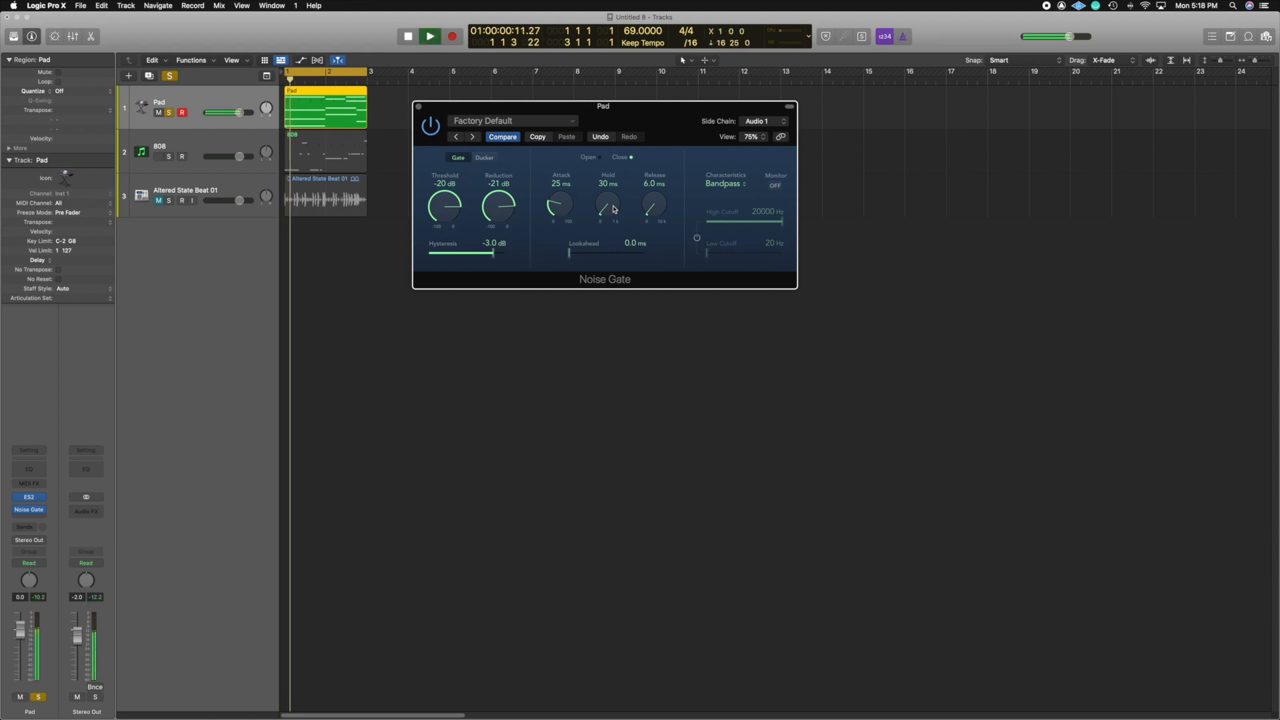
{"action": "mouse_move", "coordinate": [614, 210]}
{"action": "left_mouse_down"}
{"action": "mouse_move", "coordinate": [614, 90]}
{"action": "mouse_move", "coordinate": [614, 208]}
{"action": "left_mouse_up"}
{"action": "key", "text": "space"}
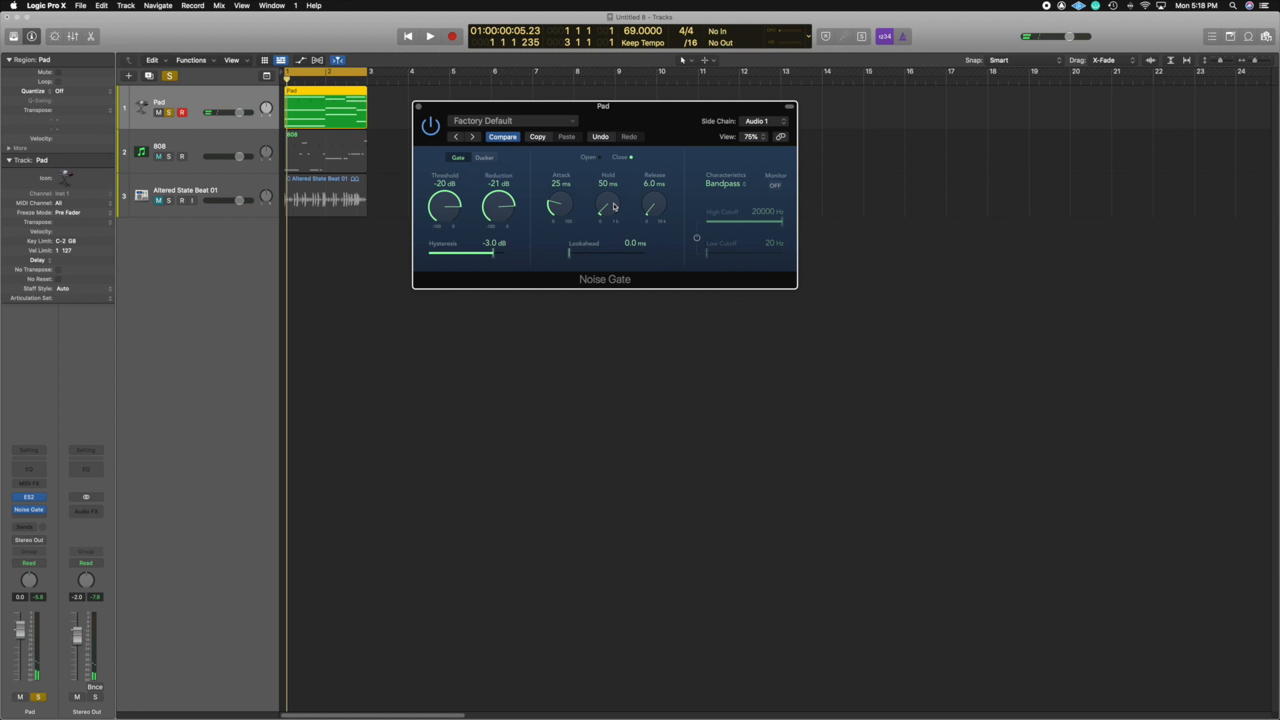
{"action": "left_click_drag", "start_coordinate": [614, 208], "coordinate": [615, 209]}
- Audition the pad with the gate's release raised to 49.9 ms
{"action": "key", "text": "space"}
{"action": "left_click_drag", "start_coordinate": [659, 205], "coordinate": [669, 173]}
{"action": "key", "text": "space"}
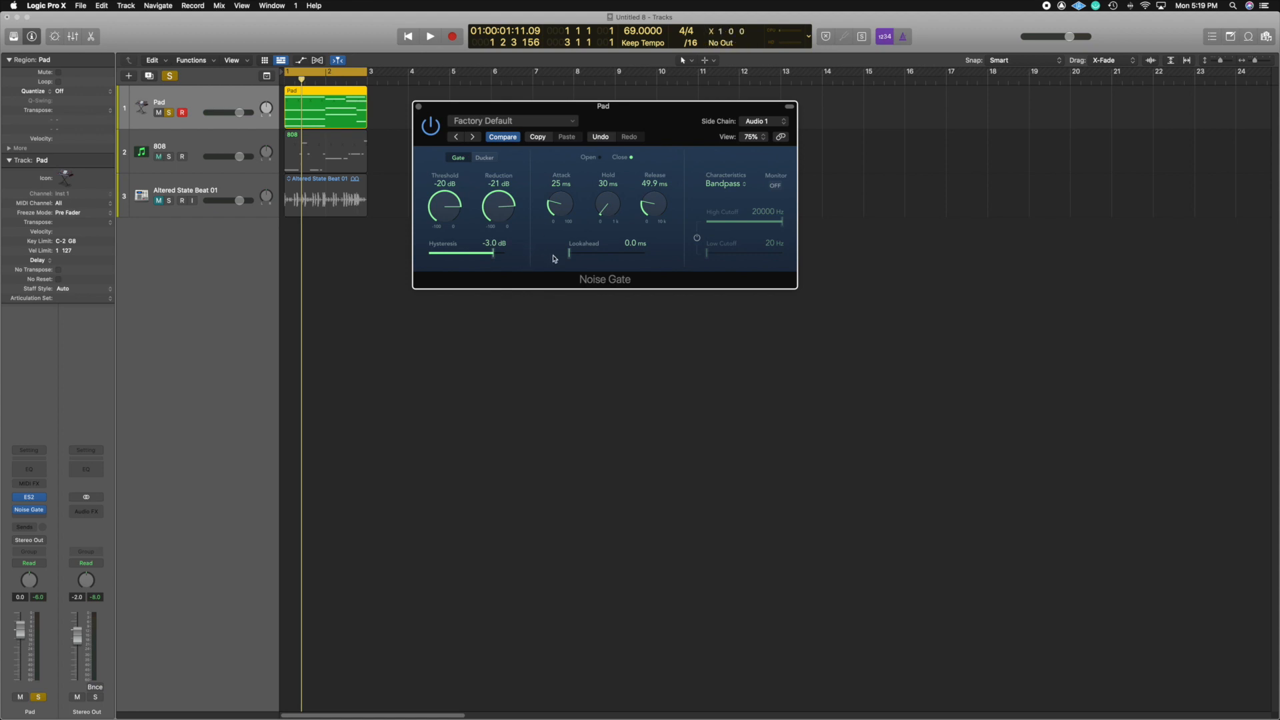
- During playback, set the gate's attack to 14 ms, reduction to -19 dB and release to 26.0 ms
{"action": "key", "text": "space"}
{"action": "left_click_drag", "start_coordinate": [560, 205], "coordinate": [509, 212]}
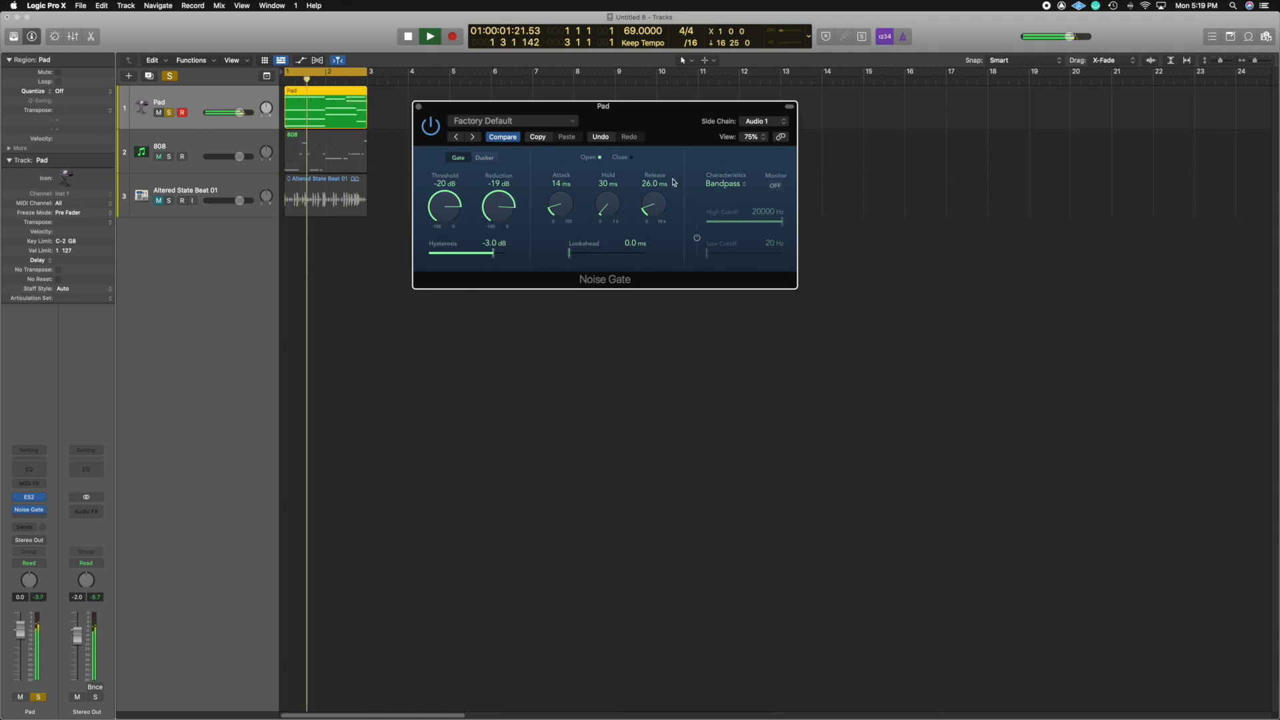
{"action": "key", "text": "space"}
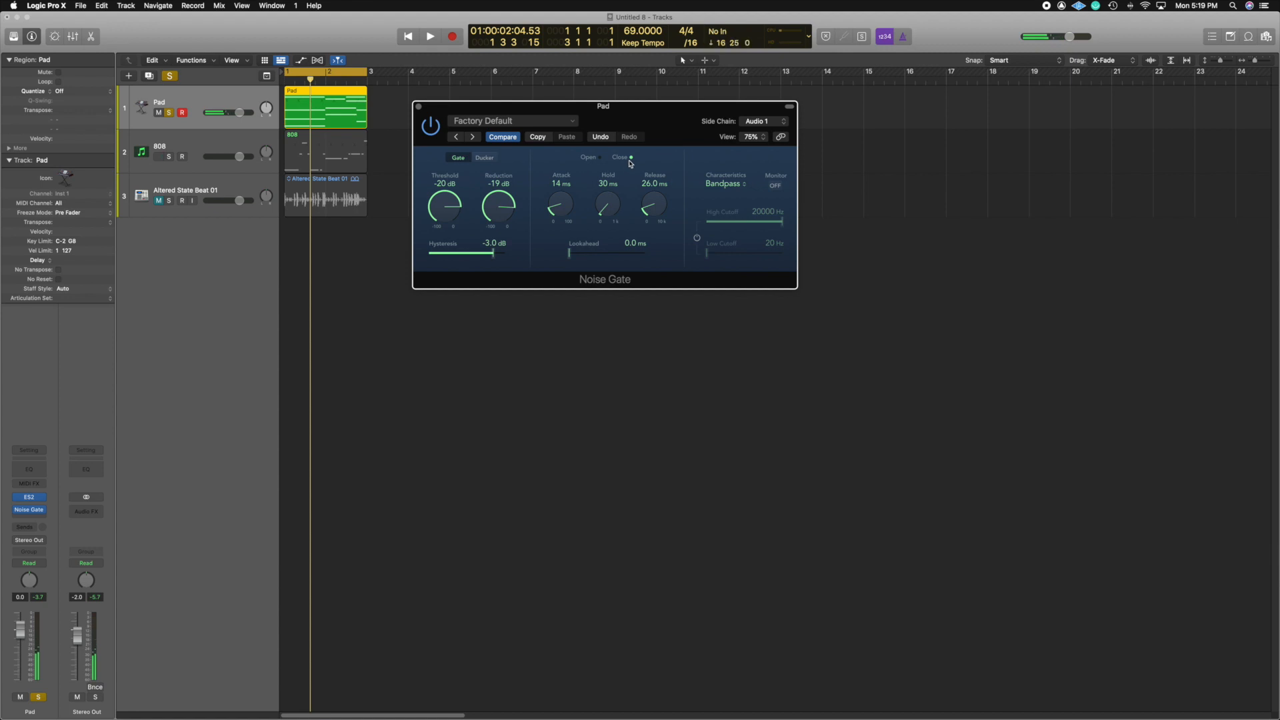
- Unsolo the Pad track, unmute the Altered State Beat 01 track, and play back the full mix
{"action": "left_click_drag", "start_coordinate": [626, 117], "coordinate": [637, 125]}
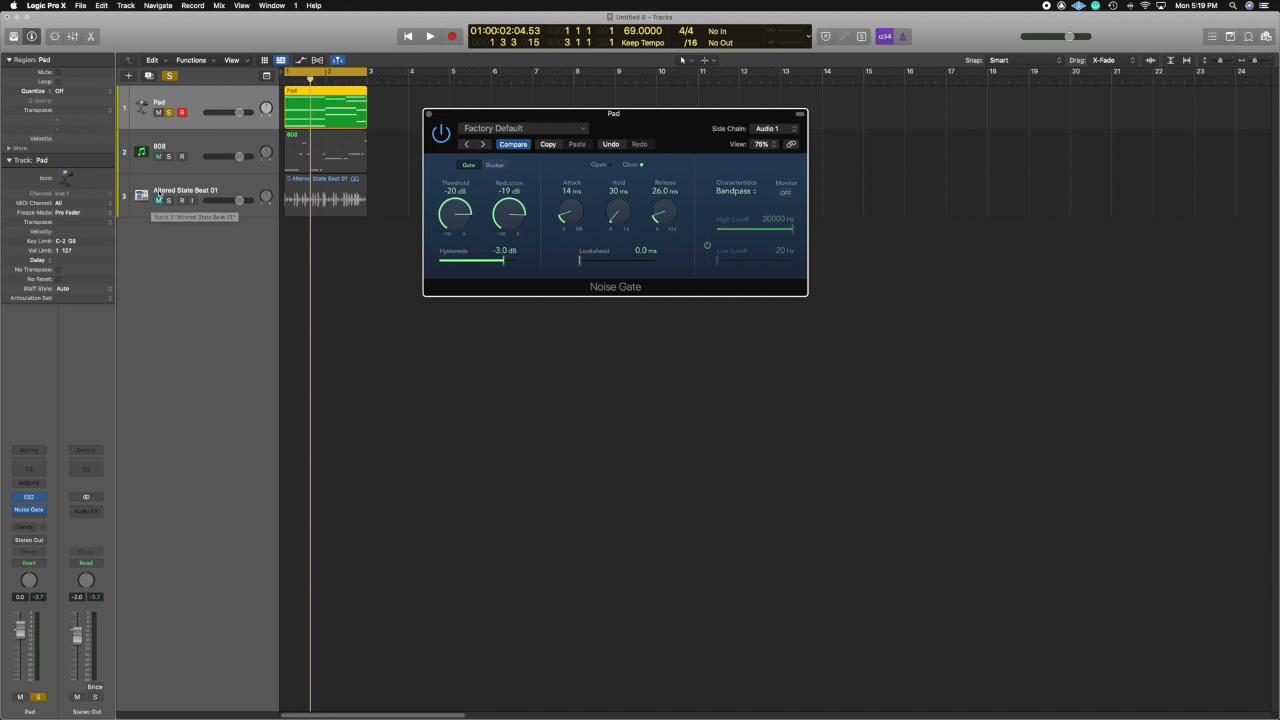
{"action": "left_click", "coordinate": [170, 112]}
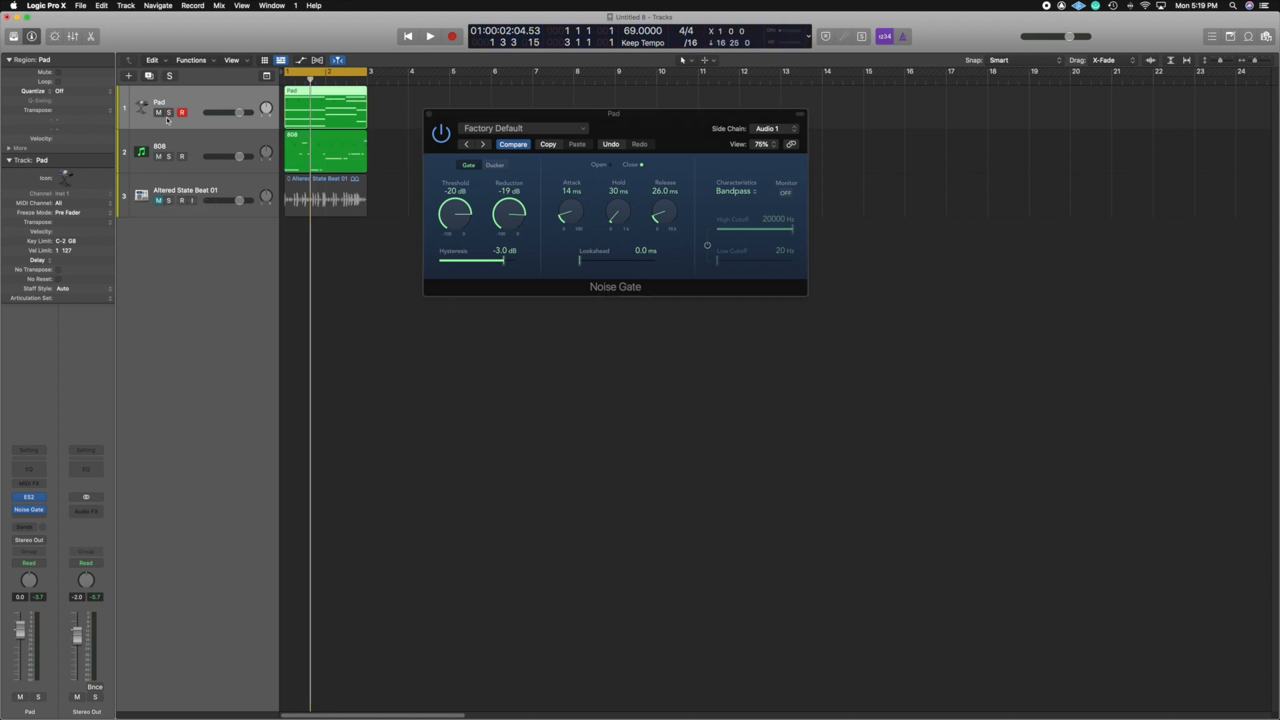
{"action": "left_click", "coordinate": [158, 200]}
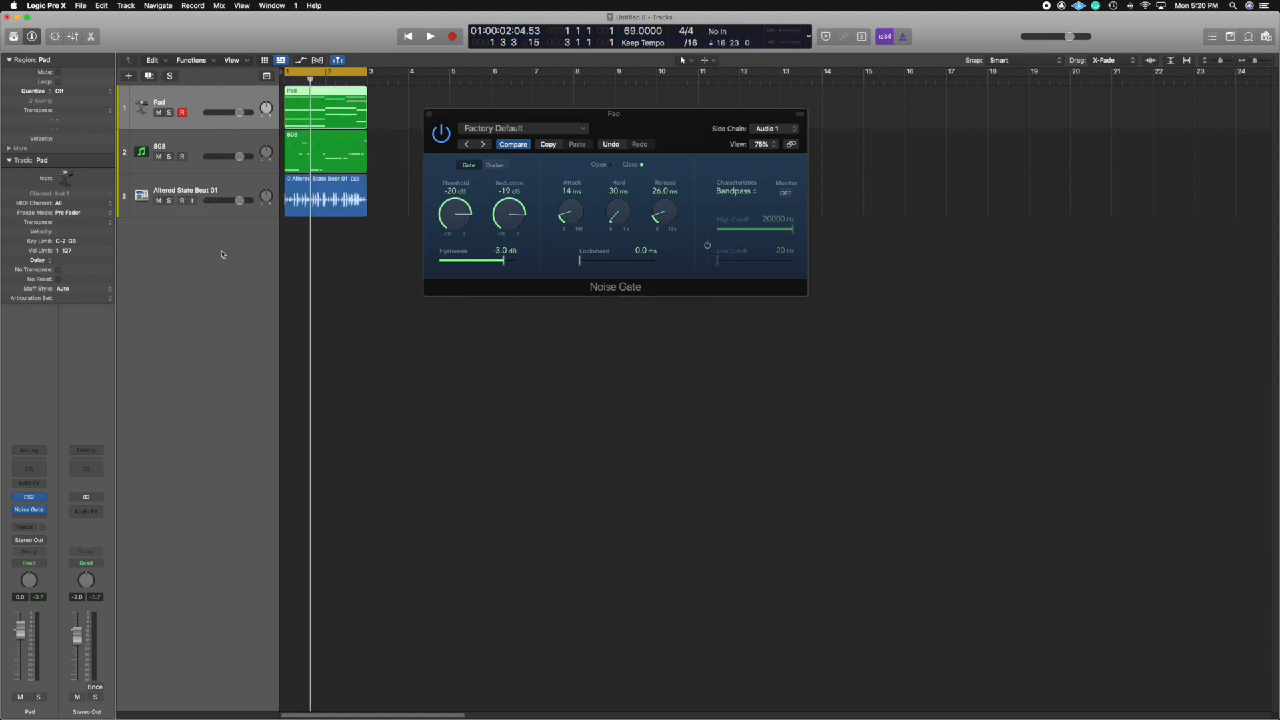
{"action": "key", "text": "space"}
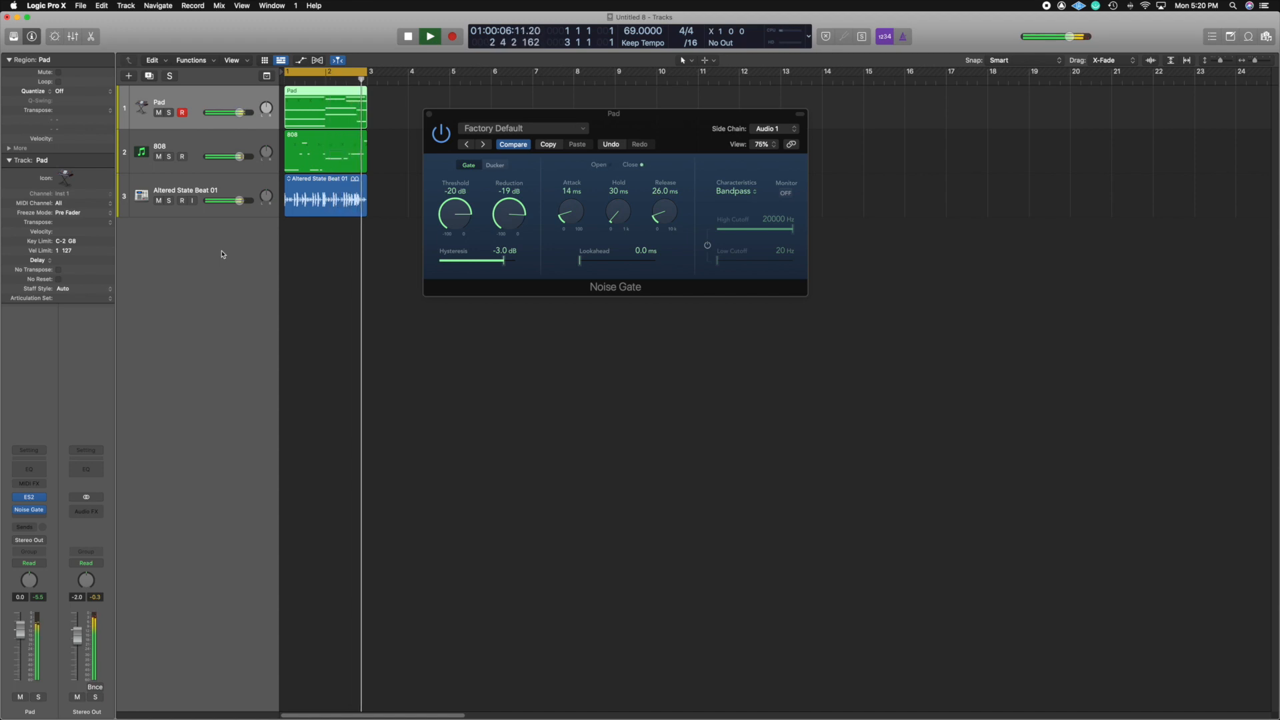
{"action": "key", "text": "space"}
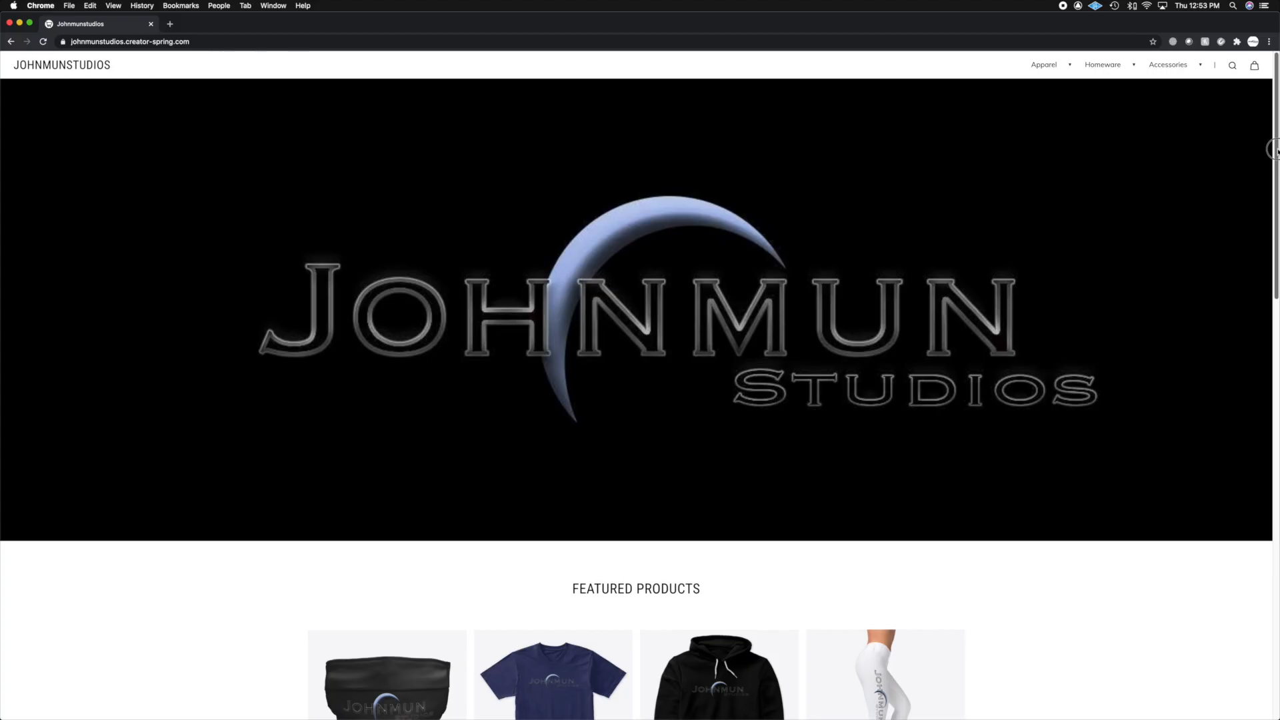
- Switch to Chrome and look through the featured products on the Johnmunstudios store page
{"action": "scroll", "coordinate": [640, 387], "scroll_direction": "down", "scroll_amount": 5}
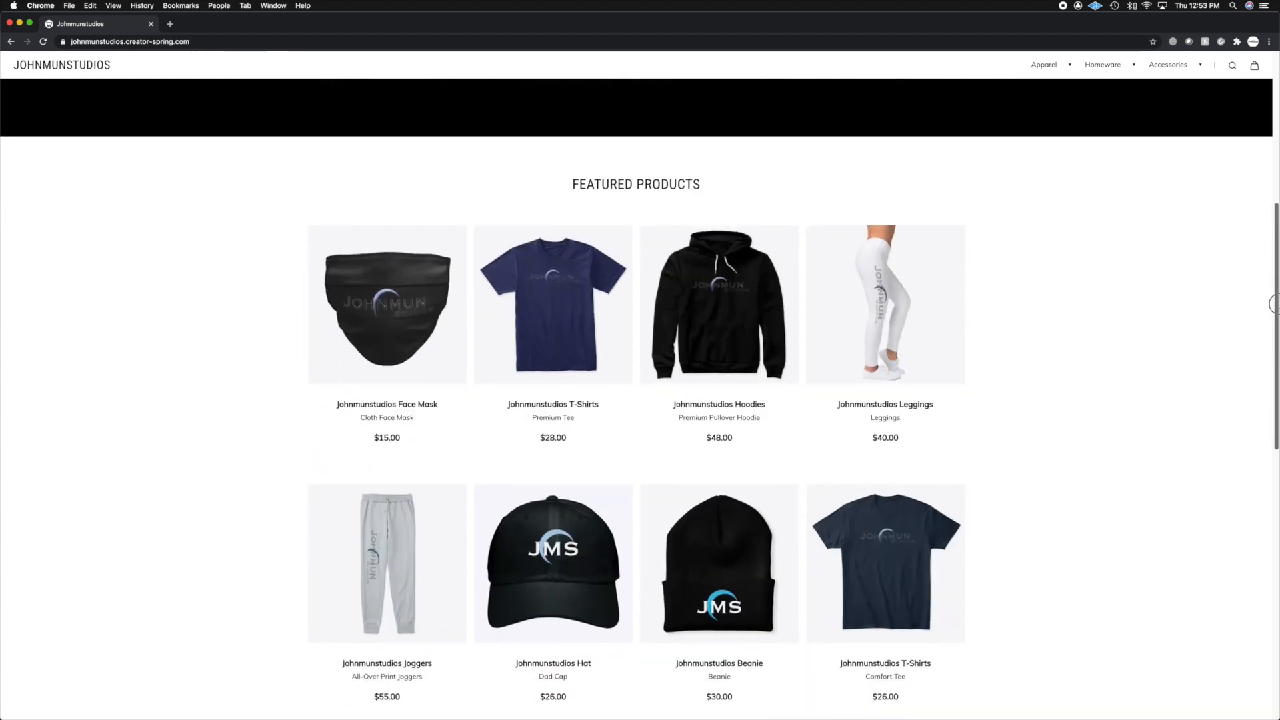
{"action": "scroll", "coordinate": [640, 400], "scroll_direction": "down", "scroll_amount": 3}
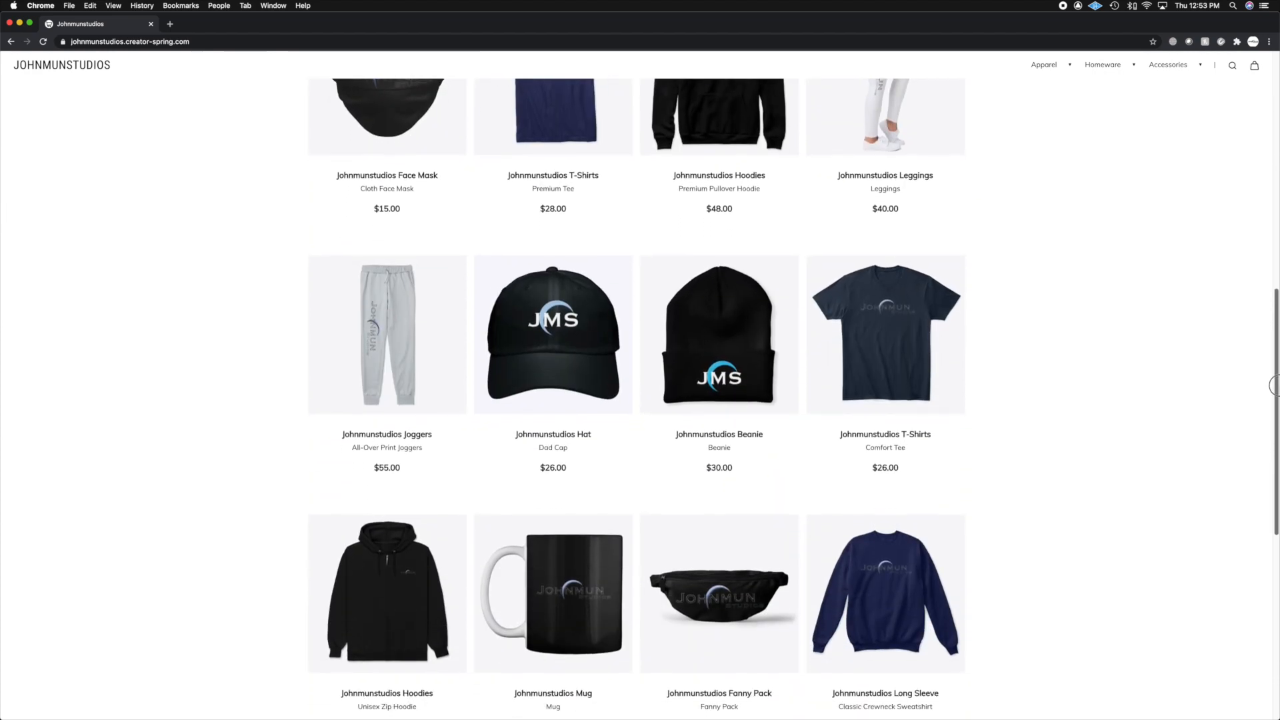
{"action": "scroll", "coordinate": [640, 400], "scroll_direction": "up", "scroll_amount": 10}
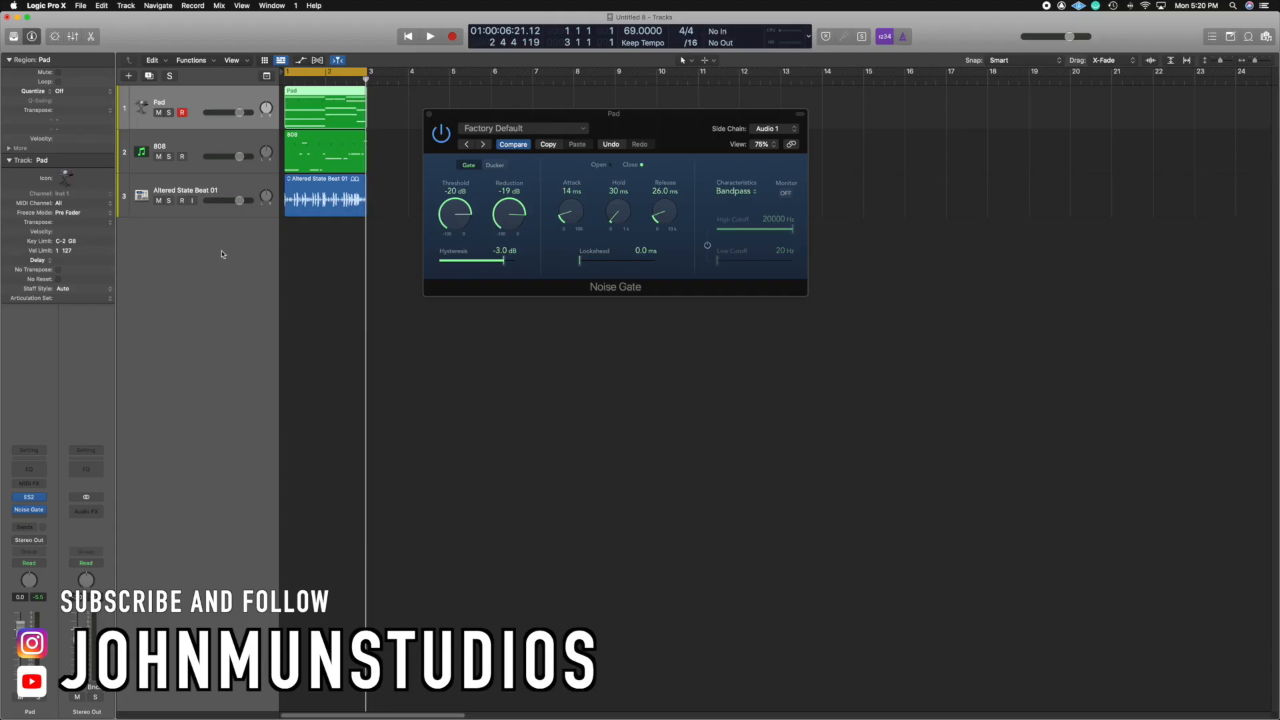